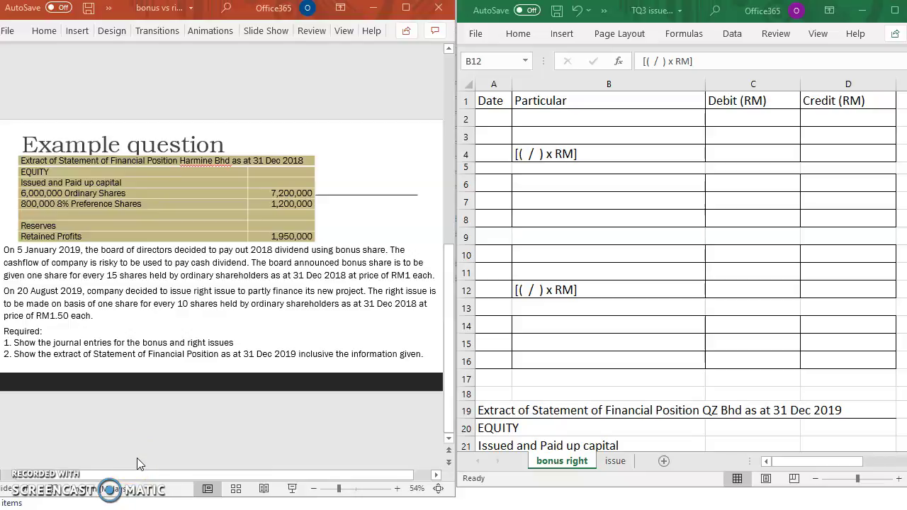
Fill in the B4 bonus working with 6,000,000, 15 and 1 so it reads [(6,000,000 /15 ) x RM1]
key(ctrl+z)
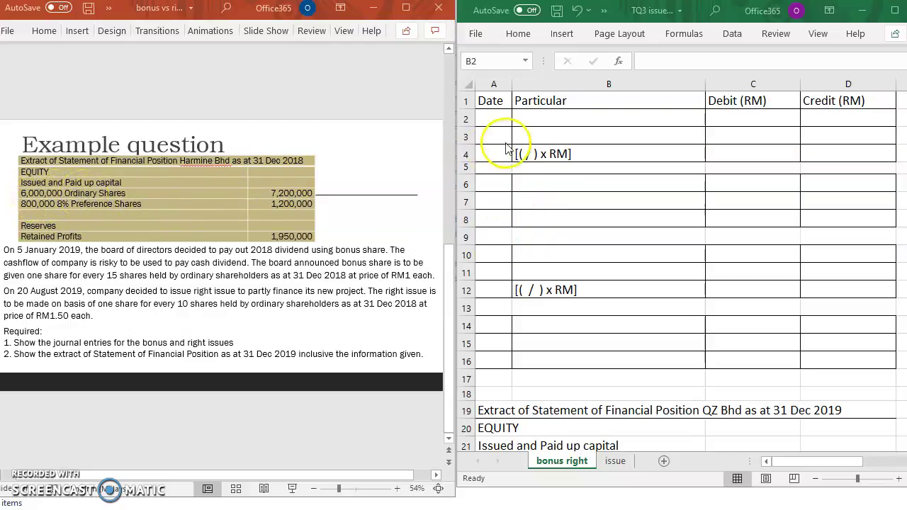
click(529, 154)
click(529, 154)
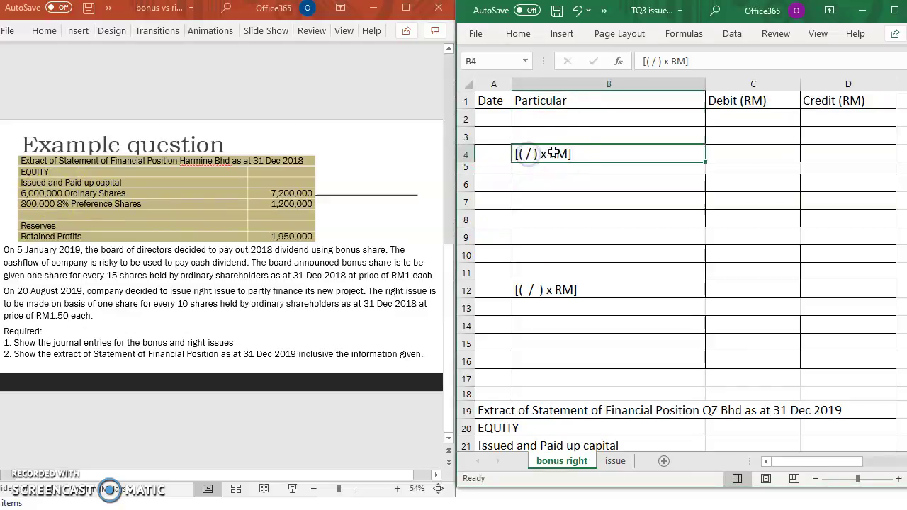
click(652, 61)
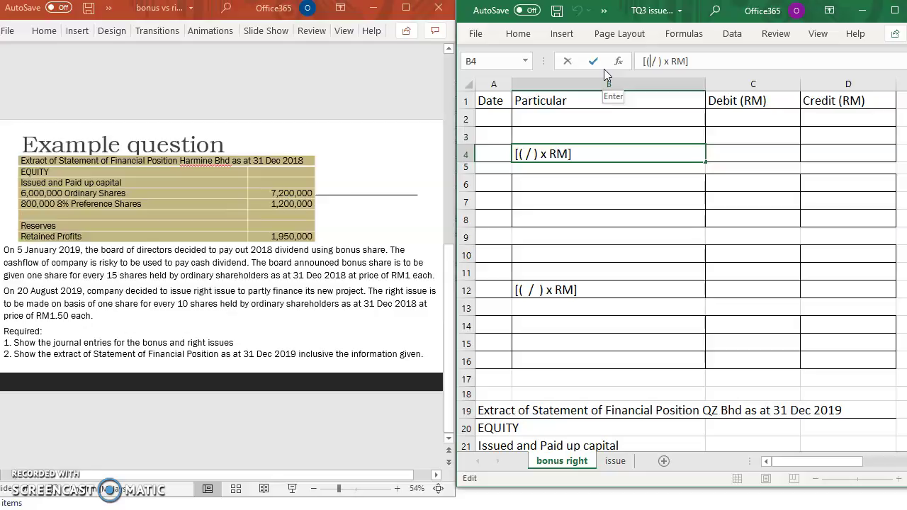
text(6)
text(,000)
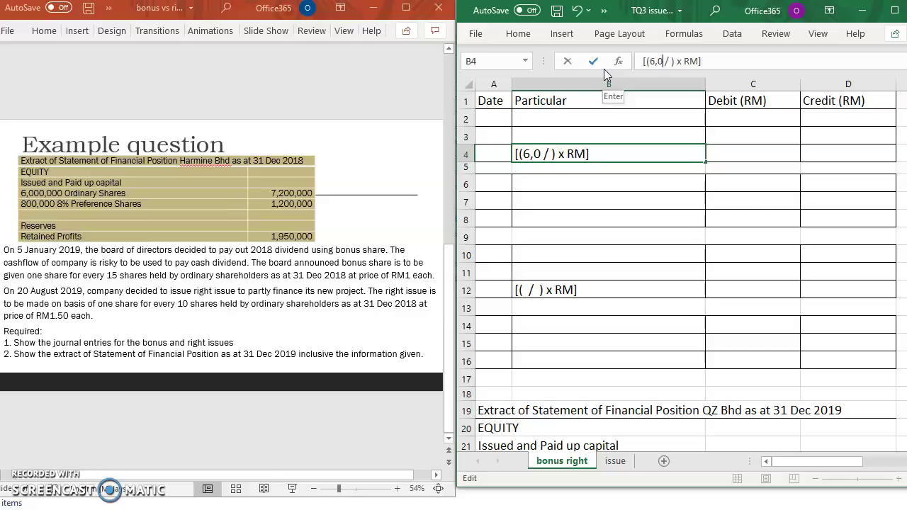
text(,000)
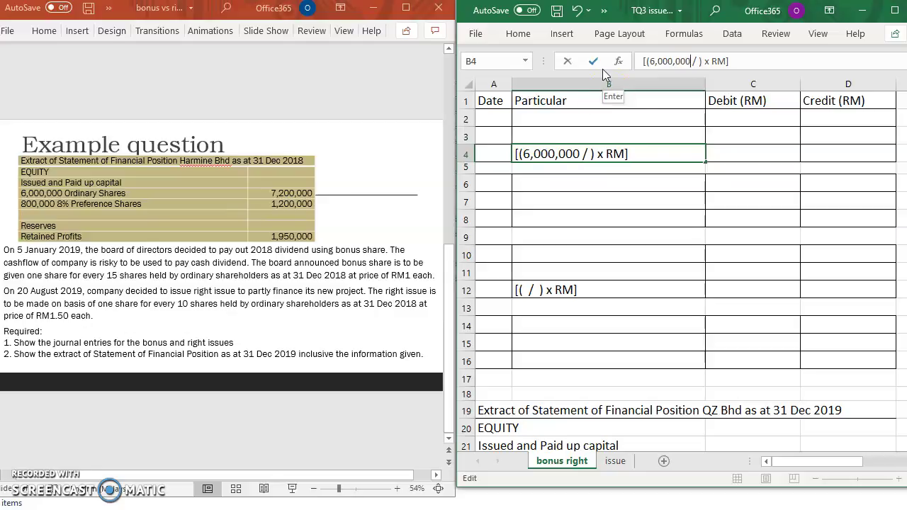
click(590, 154)
text(15)
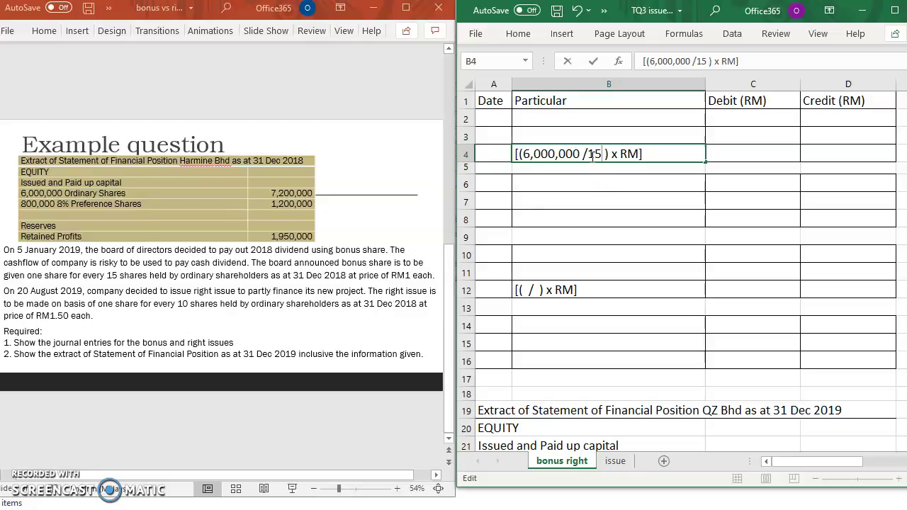
click(642, 154)
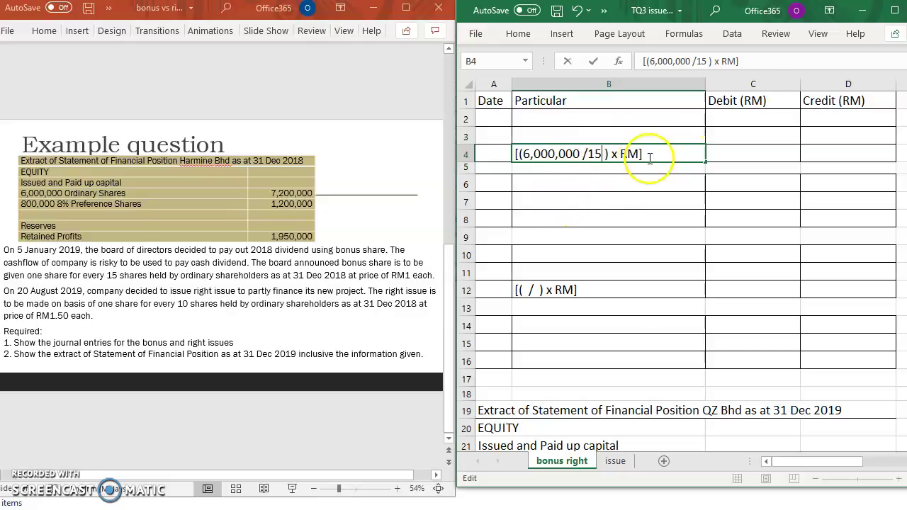
text(1)
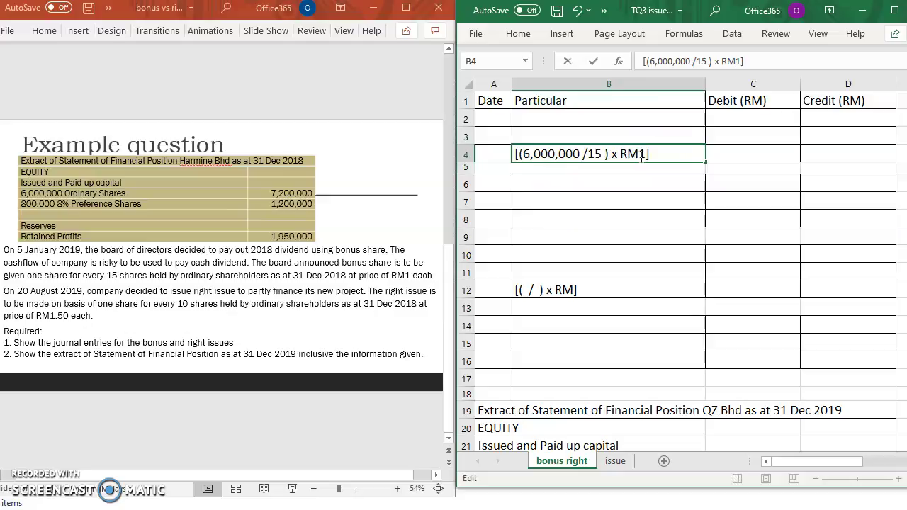
click(757, 116)
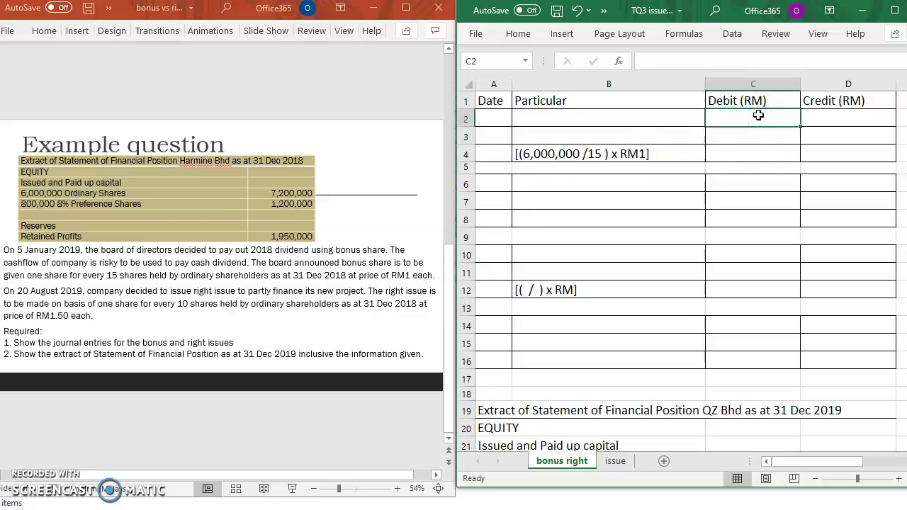
Enter =(6000000/15)*1 in C2 so the first debit shows 400,000
text(=)
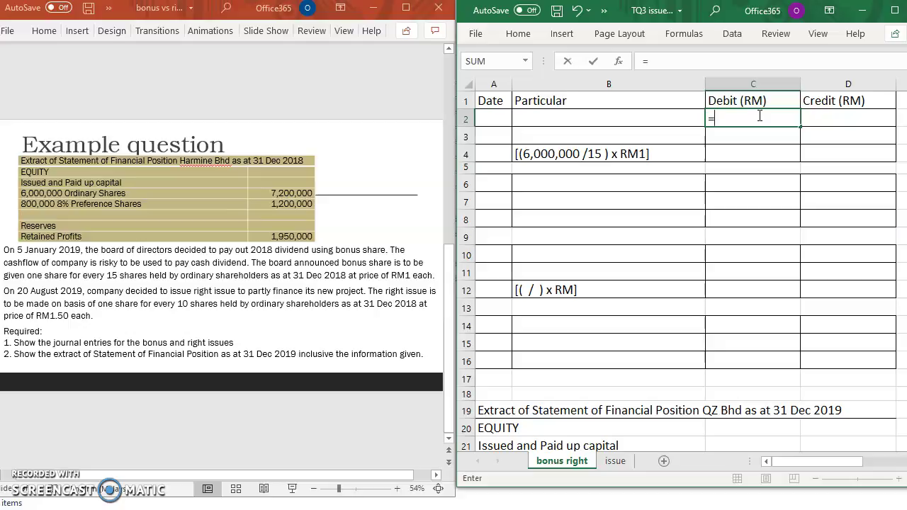
text(6000000*)
key(BackSpace)
text(/15)
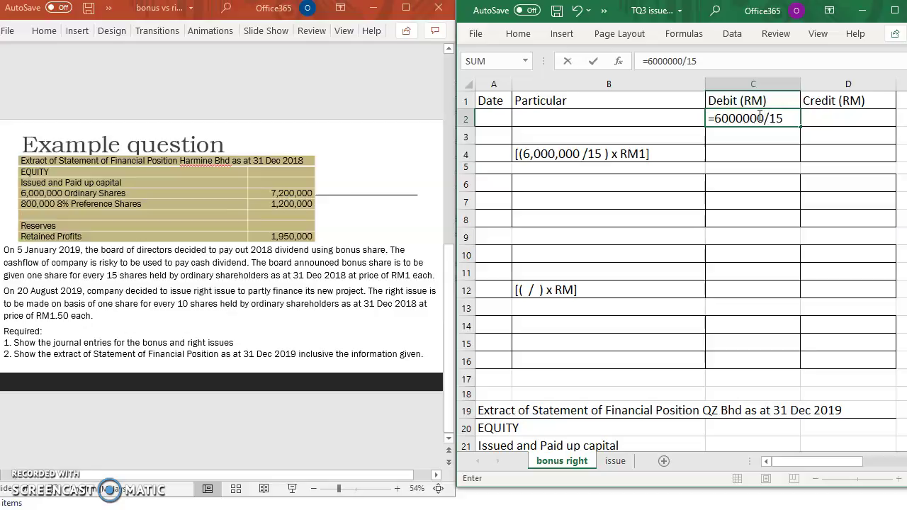
click(711, 62)
text())
click(648, 59)
click(648, 61)
text(()
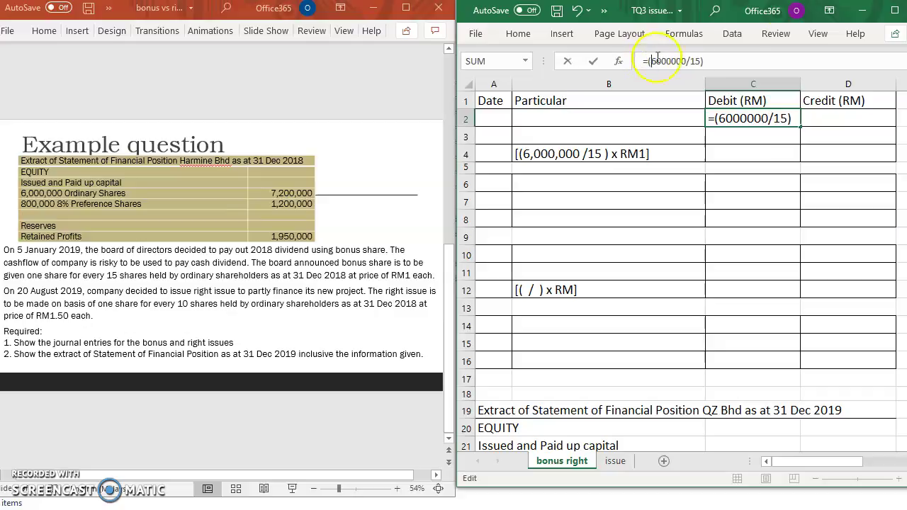
click(718, 61)
text(*1)
key(Return)
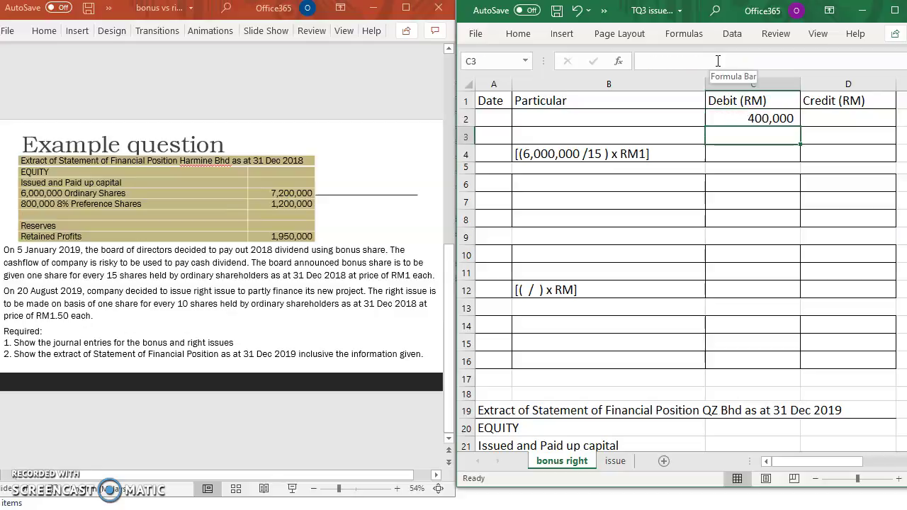
click(756, 131)
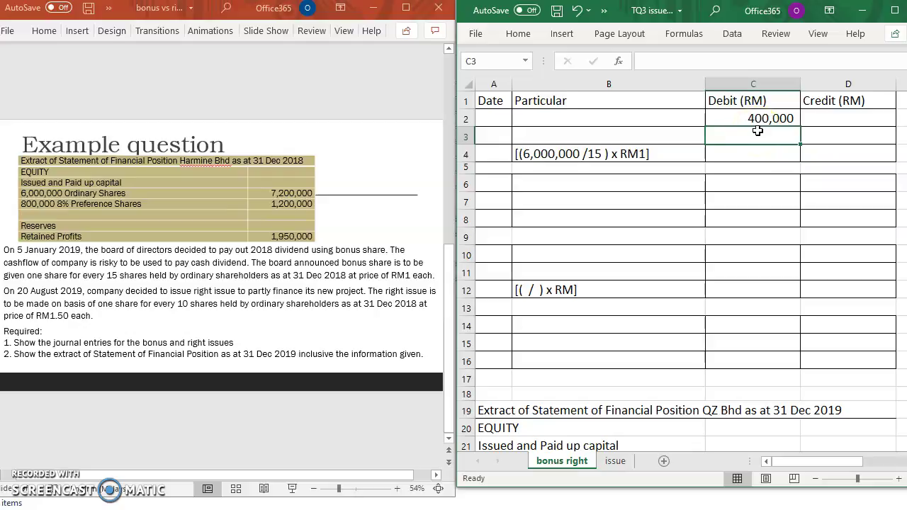
click(774, 134)
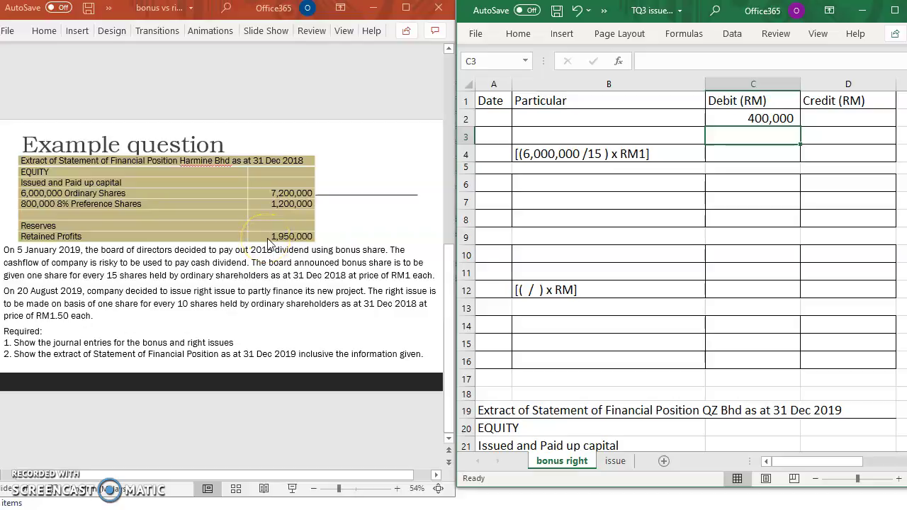
click(833, 137)
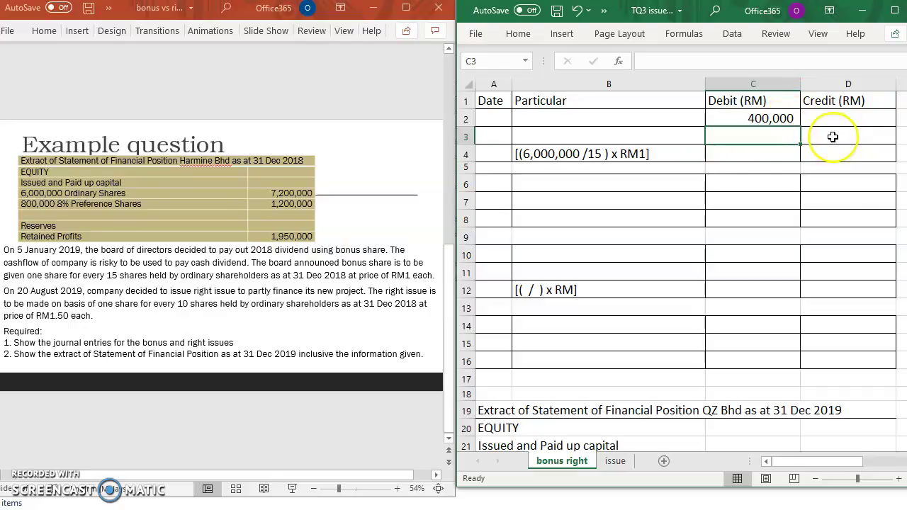
Enter the account names Retained Profit in B2 and Bonus Shares in B3
click(599, 118)
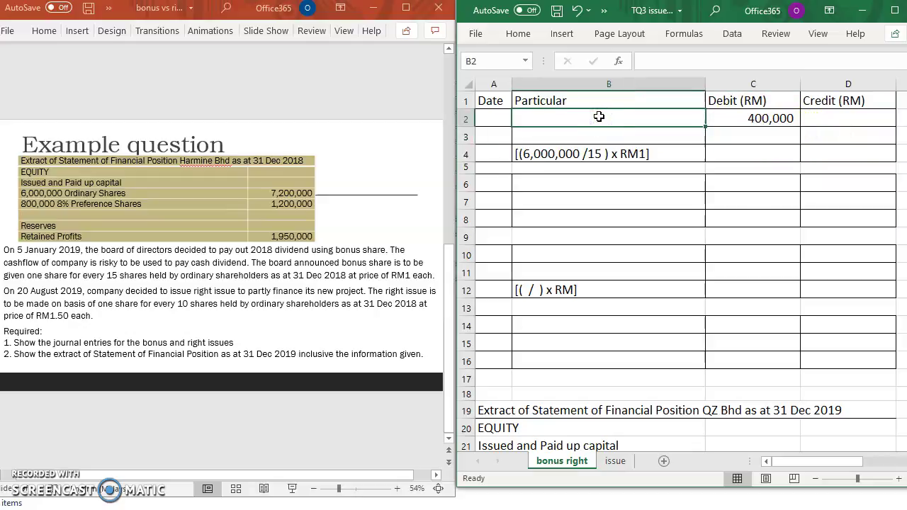
text(Re)
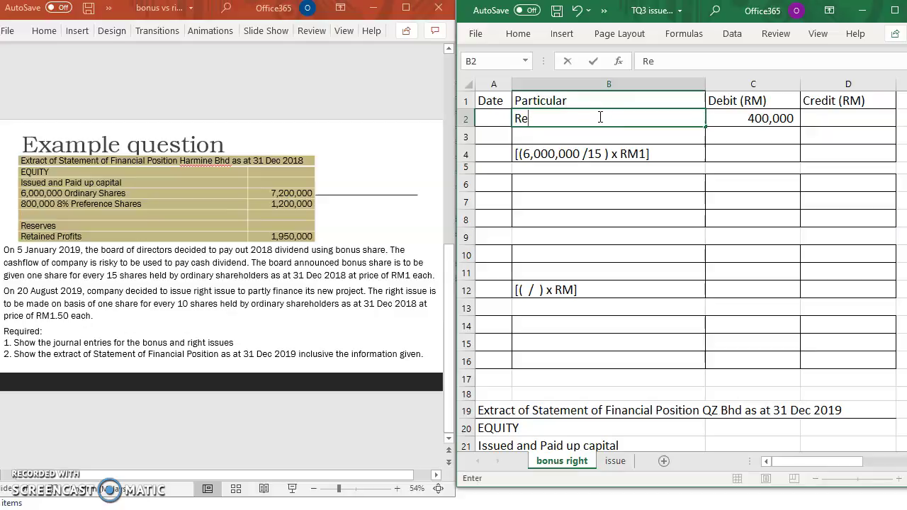
text(tained Profit)
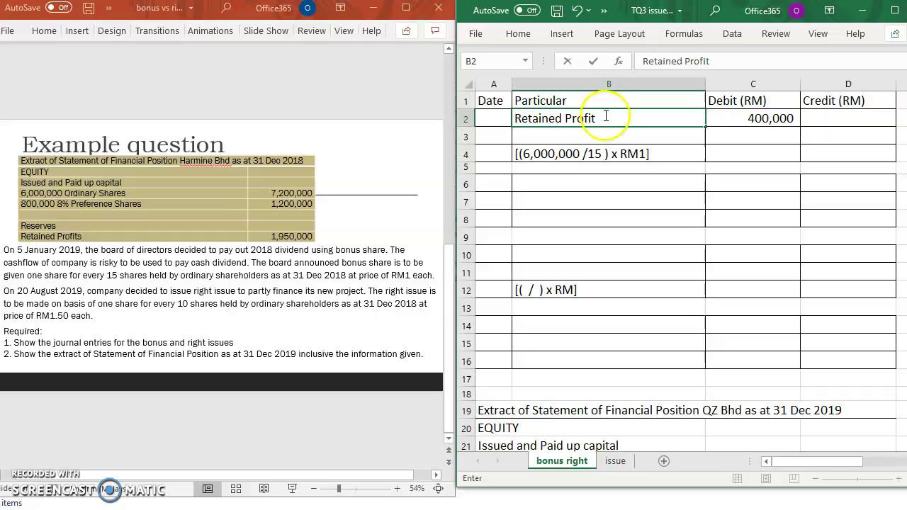
click(606, 138)
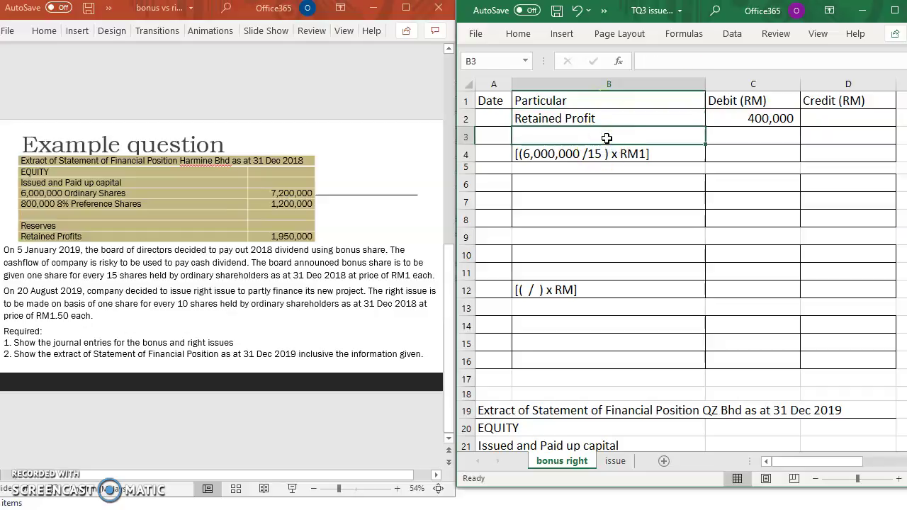
text(Bon)
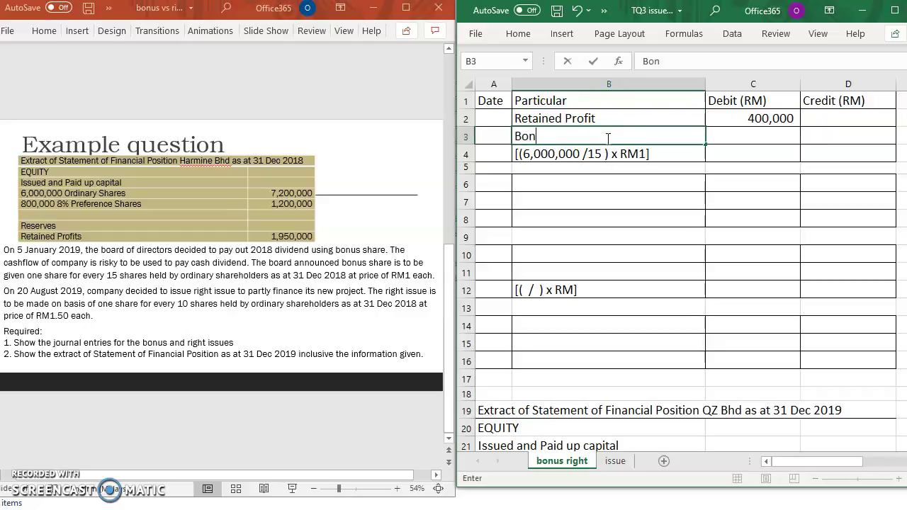
text(us Shares)
Set the Bonus Shares credit in D3 to =C2, giving 400,000
click(859, 139)
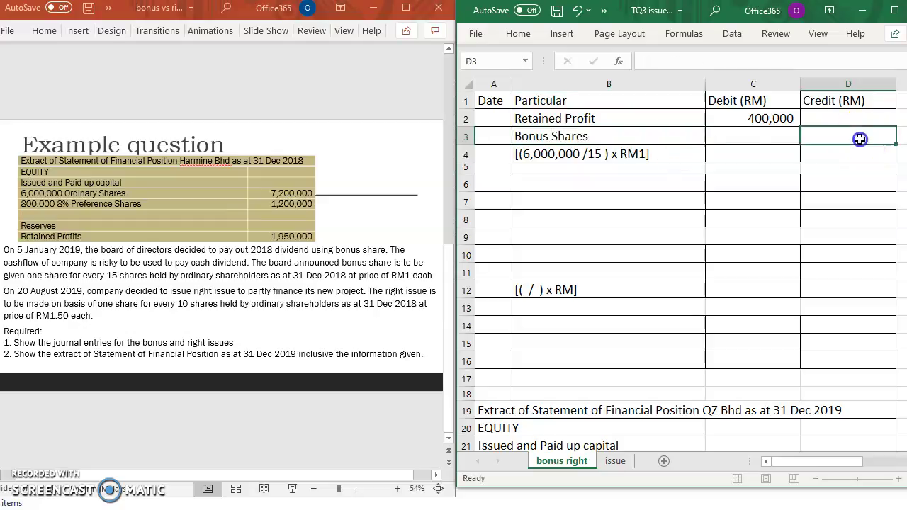
text(=)
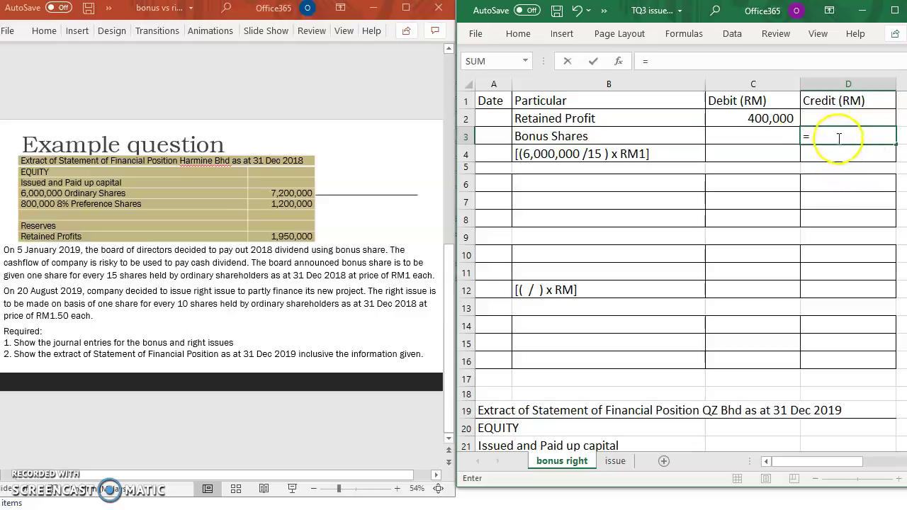
click(757, 118)
key(Return)
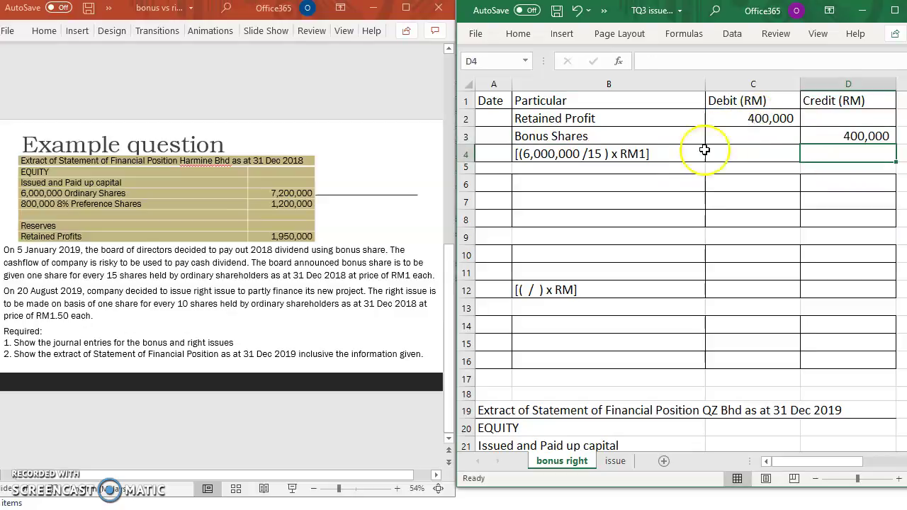
click(580, 184)
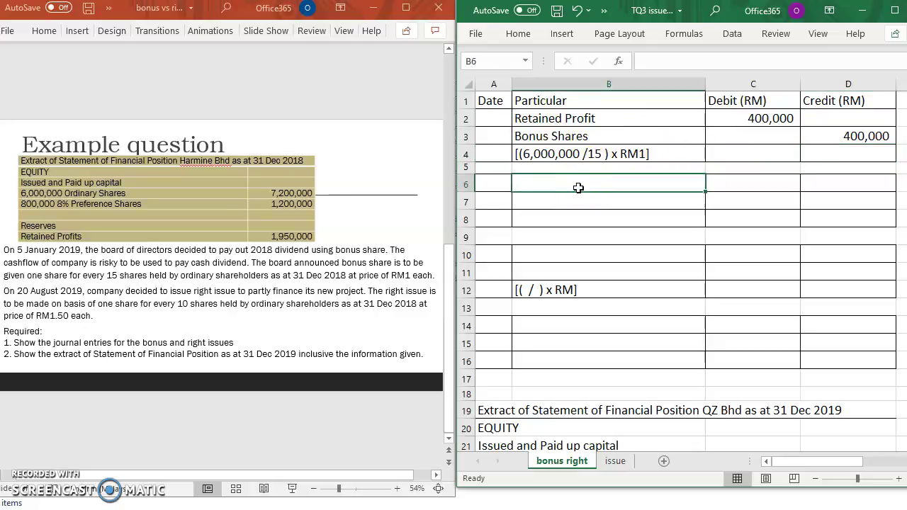
Label the second entry with =B3 (Bonus Shares) in B6 and Ordinary Share Capital in B7
text(=)
click(599, 136)
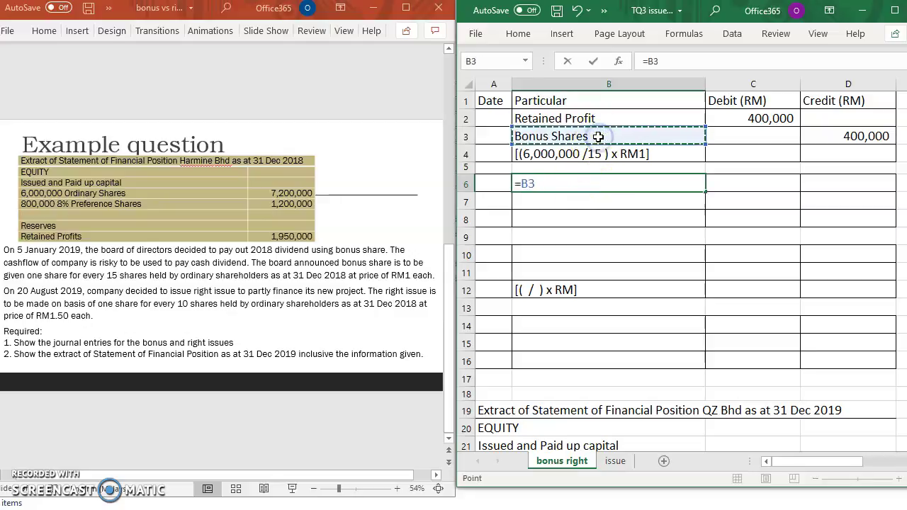
key(Return)
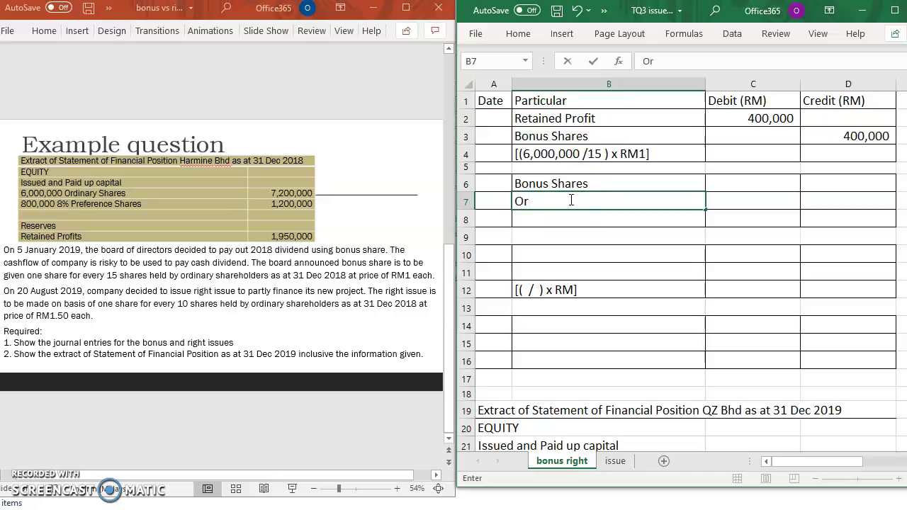
text(dinary Sahre)
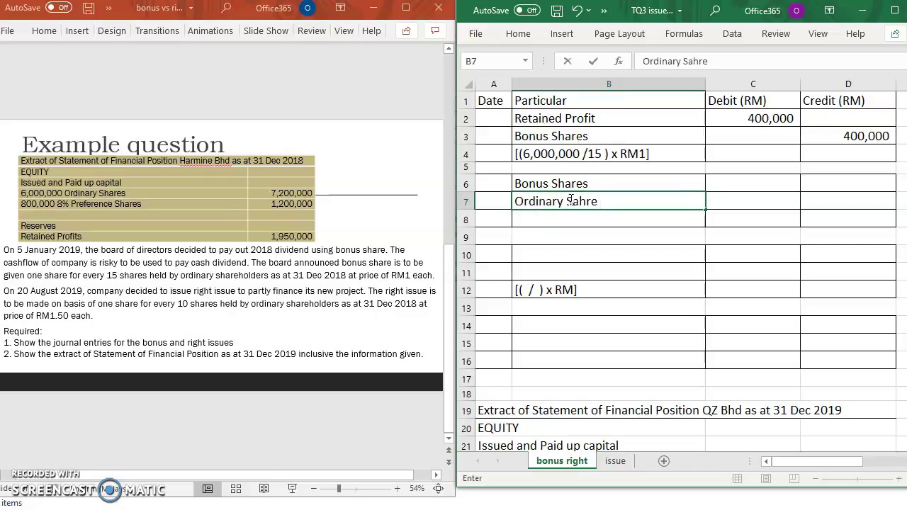
key(BackSpace)
key(BackSpace)
key(BackSpace)
key(BackSpace)
text(hare Capital)
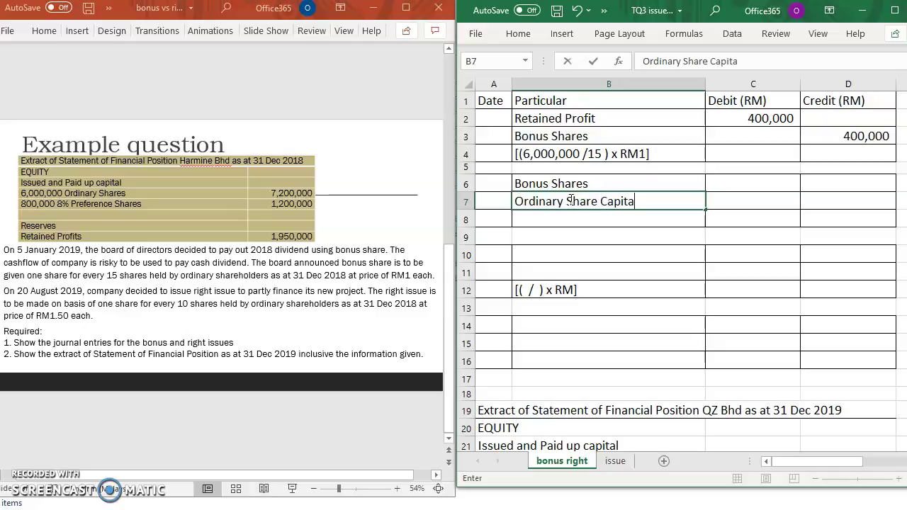
Link the amounts: debit C6 =C2 and credit D7 =D3, both 400,000
double_click(780, 184)
text(=)
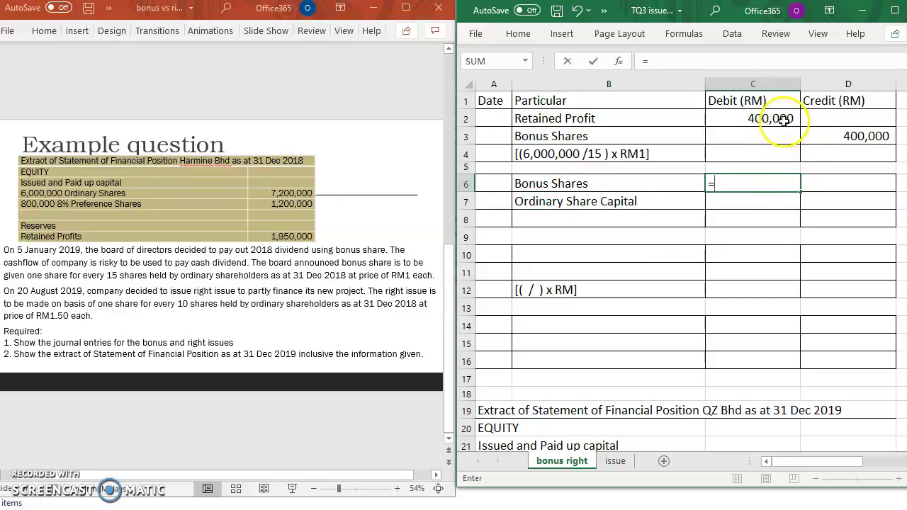
click(785, 118)
key(Return)
click(845, 199)
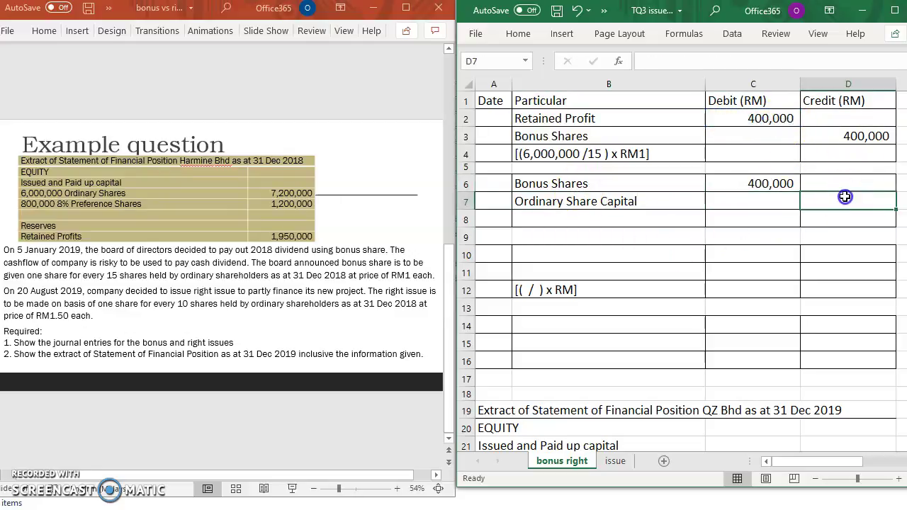
text(=)
click(866, 136)
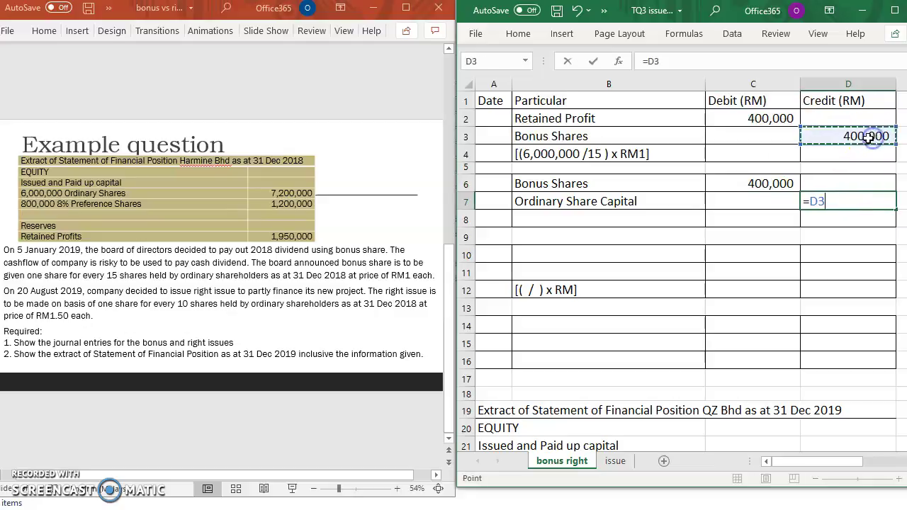
key(Return)
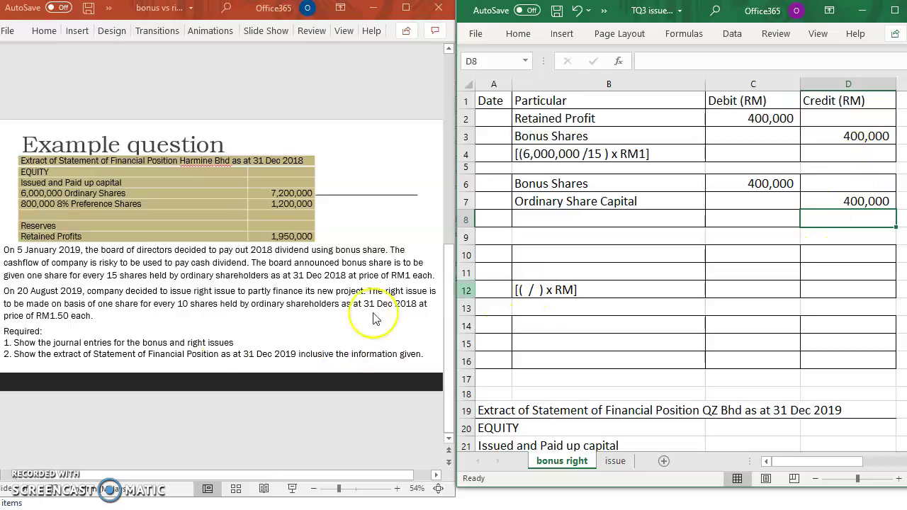
click(51, 465)
click(30, 480)
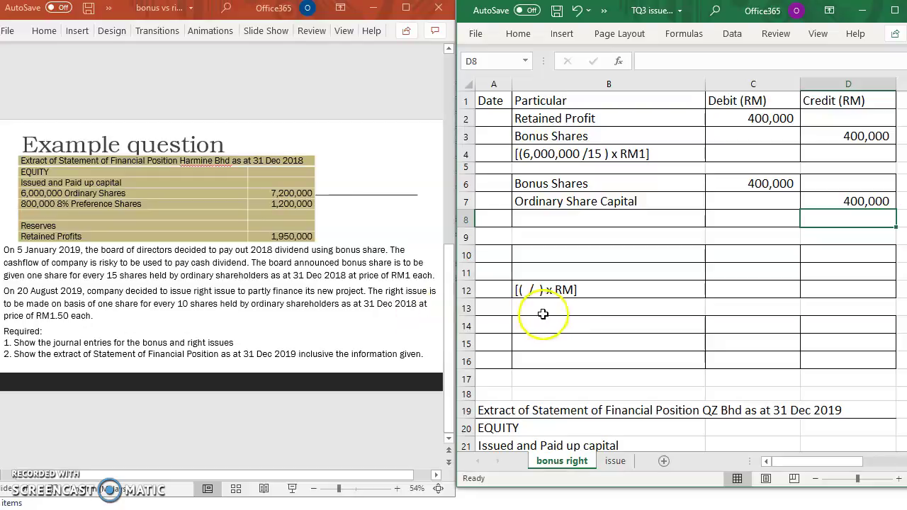
Type 6,000,000 and 10 into the B12 rights working so it reads [(6,000,000 /10 ) x RM]
click(528, 290)
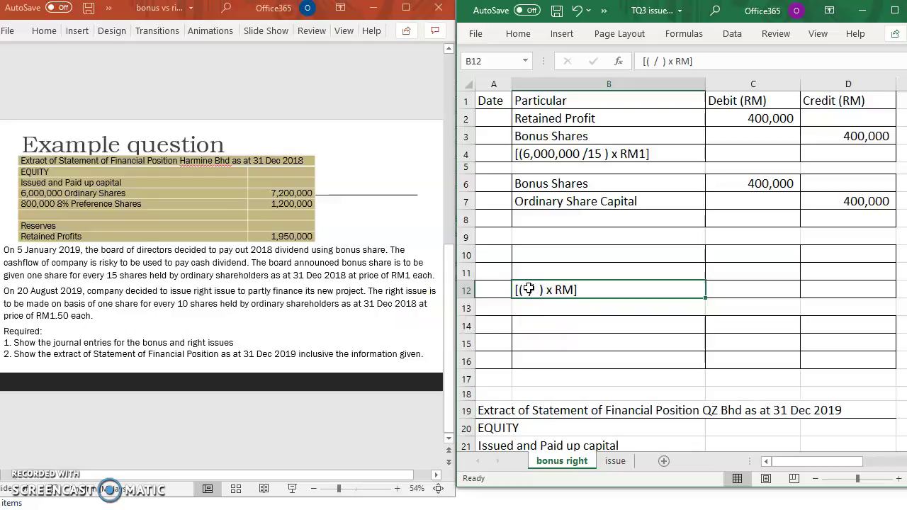
double_click(528, 289)
text(6,000,000)
key(Right)
key(Right)
text(10)
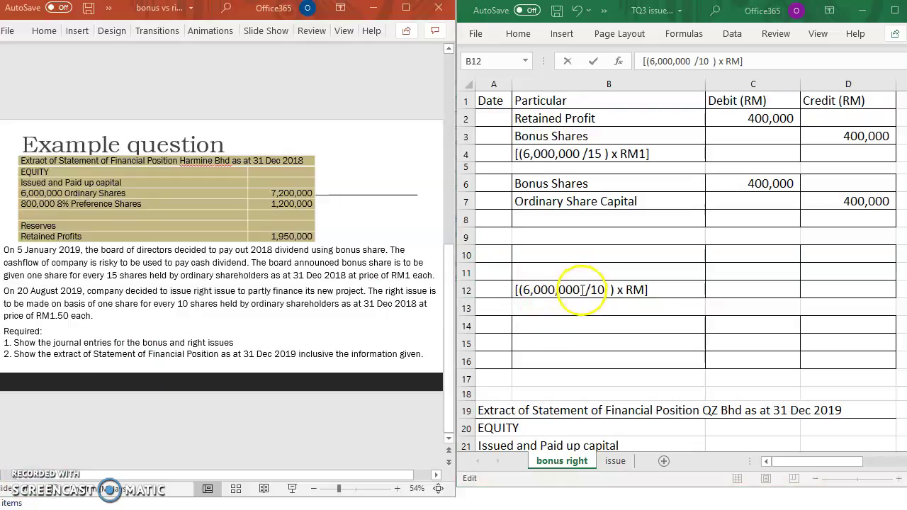
click(583, 289)
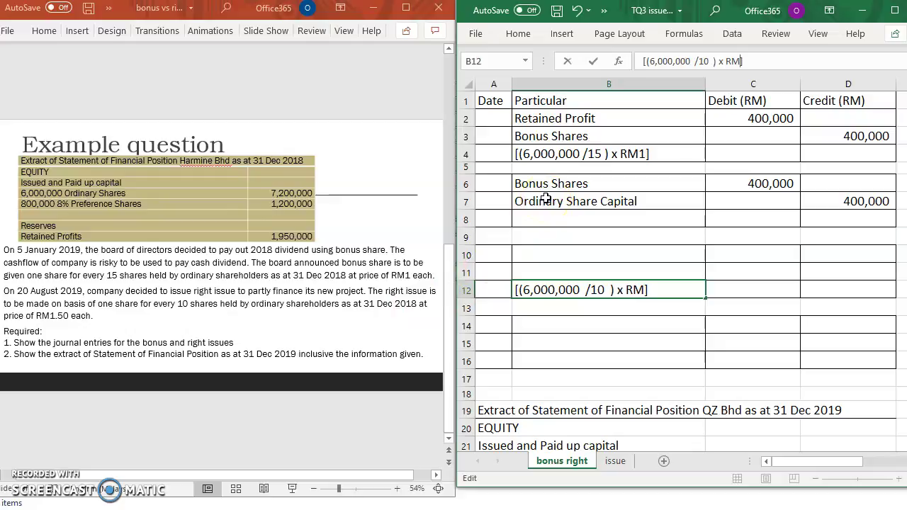
Enter the date Jan 5 in A2 and widen column A so Jan-05 displays fully
click(504, 120)
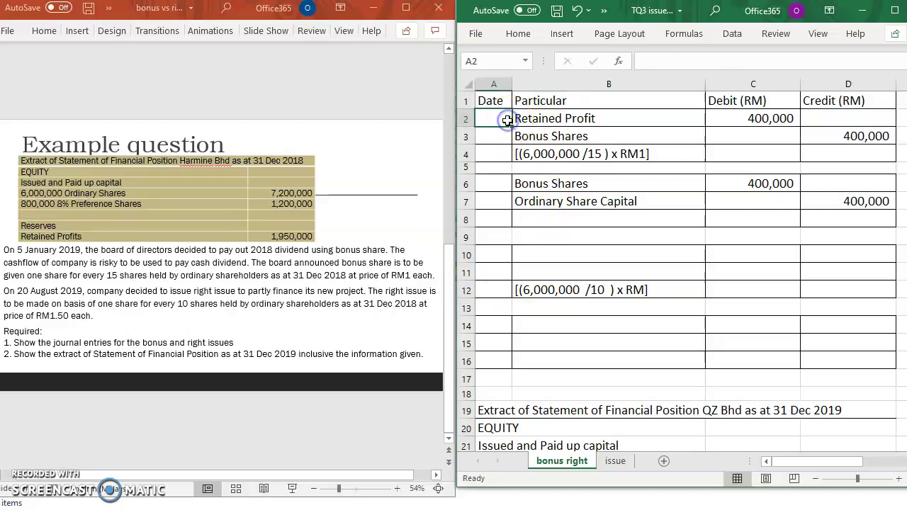
text(Ja)
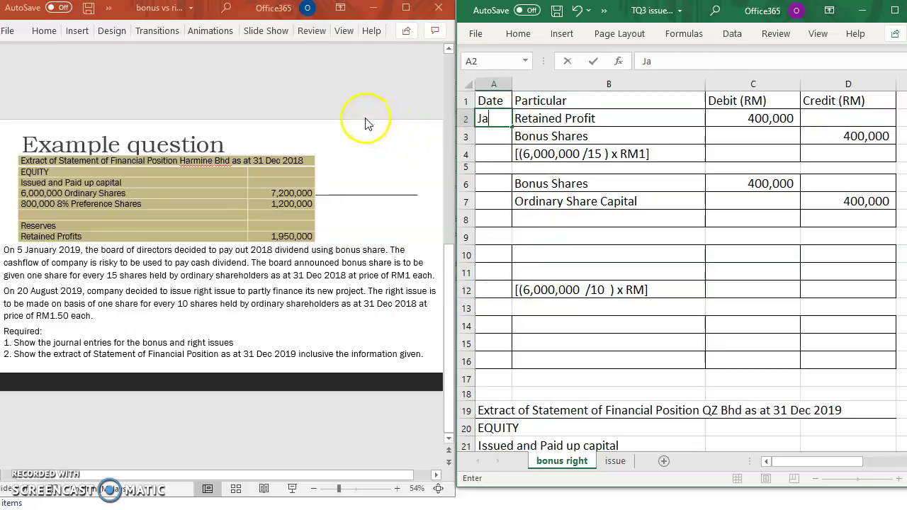
text(n 5)
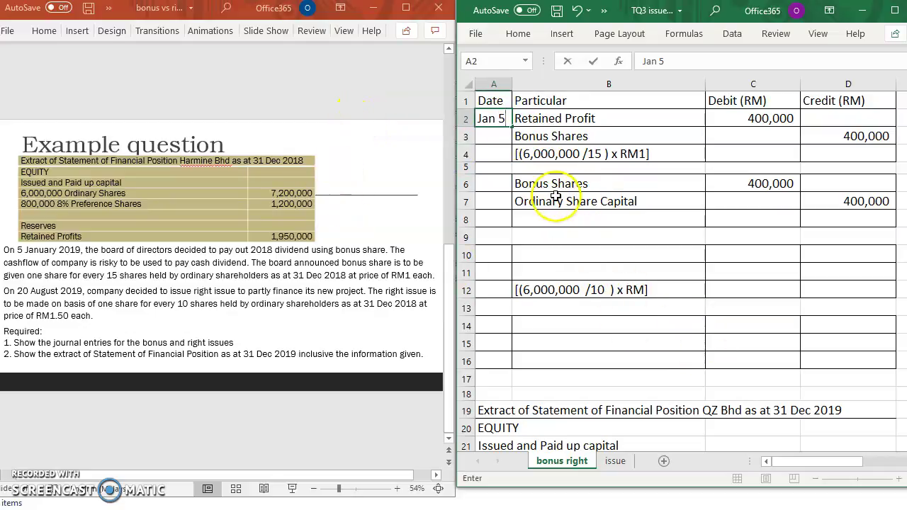
click(533, 291)
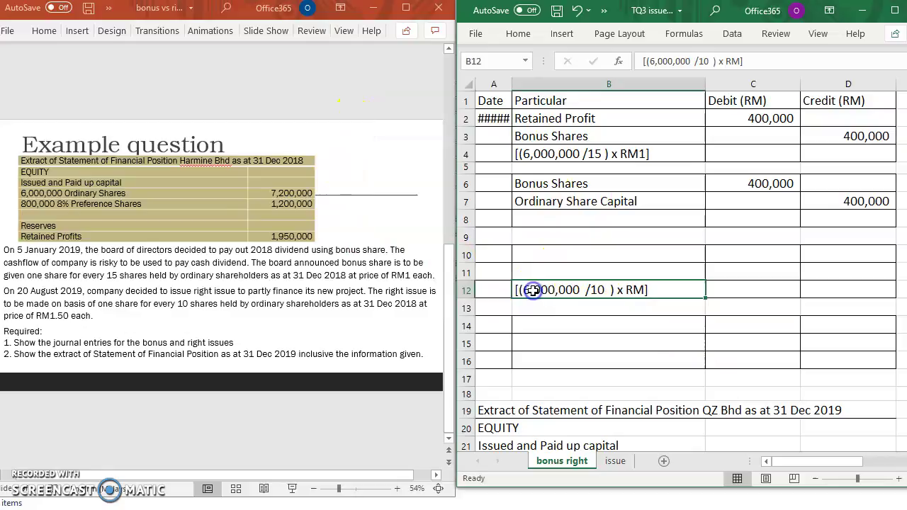
drag(511, 88, 520, 89)
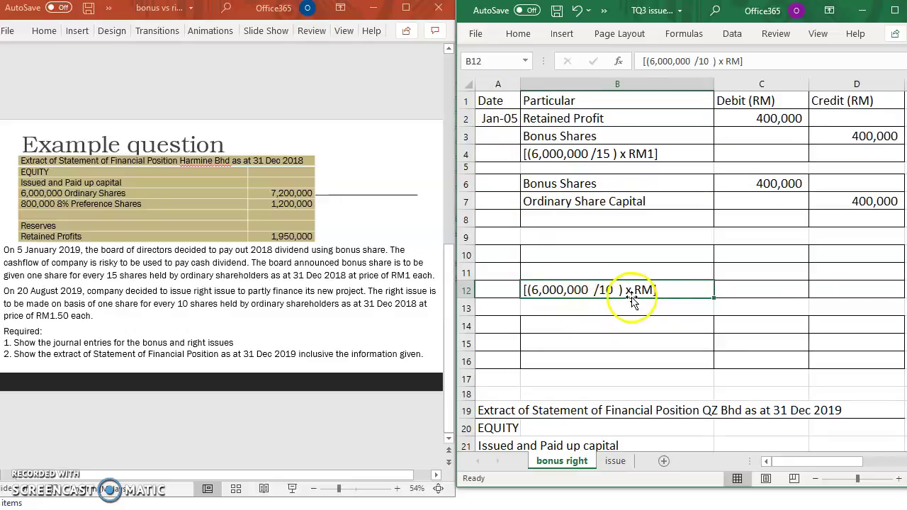
Add the 1.50 price after RM in B12, making it [(6,000,000 /10 ) x RM1.50]
click(741, 60)
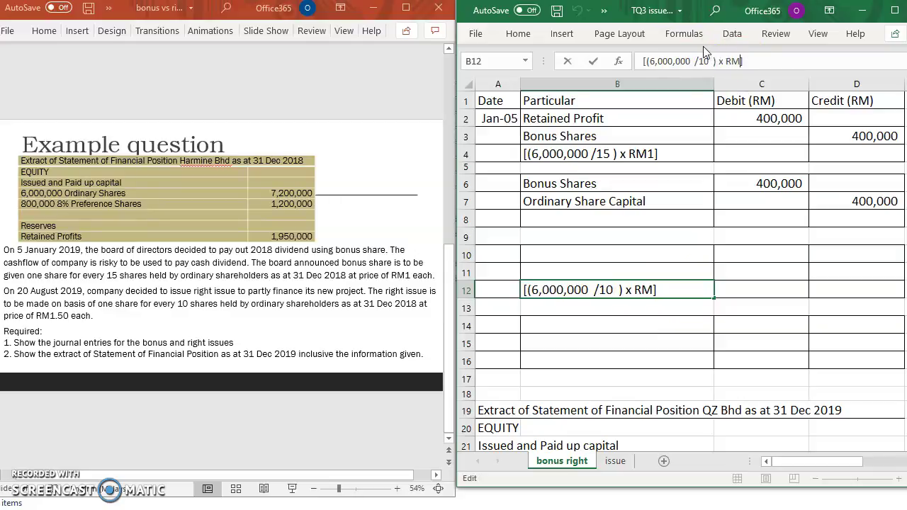
text(1.50)
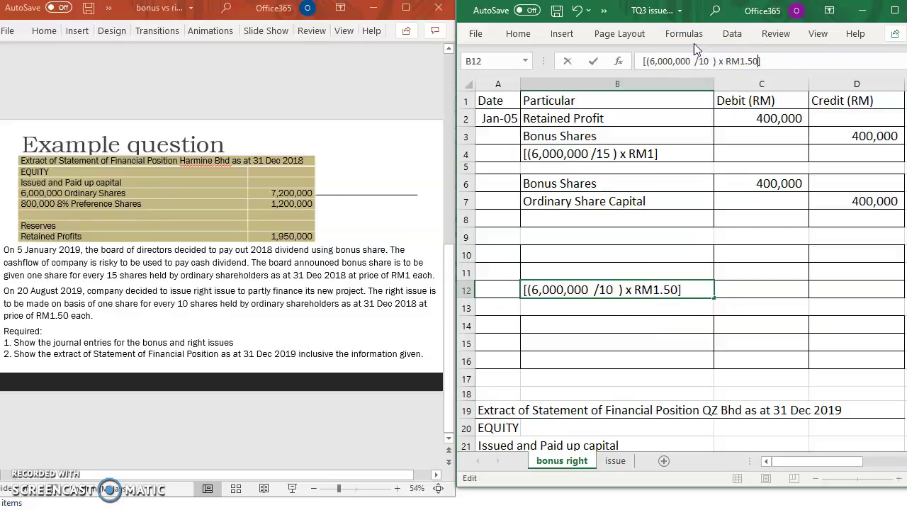
click(640, 265)
click(640, 255)
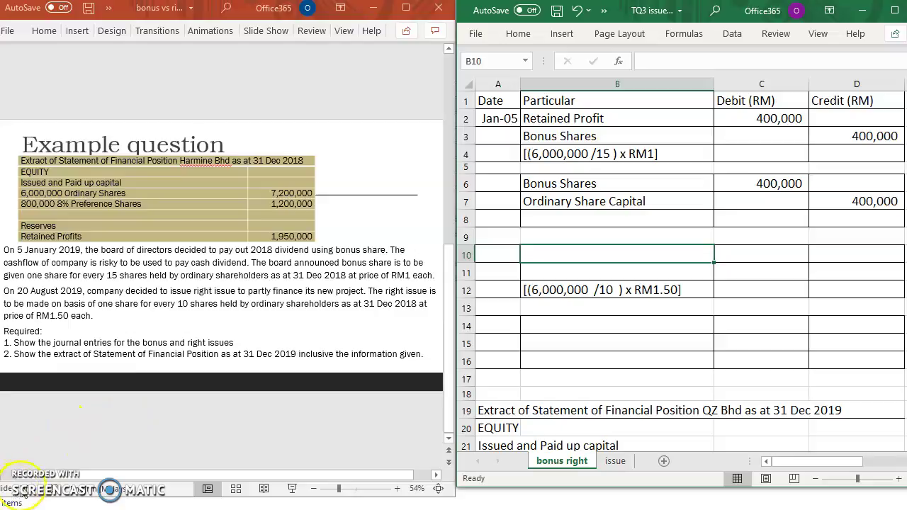
Enter Bank in B10 with a debit of =600,000*1.5 (900,000), accepting Excel's formula correction
click(551, 255)
text(Bank)
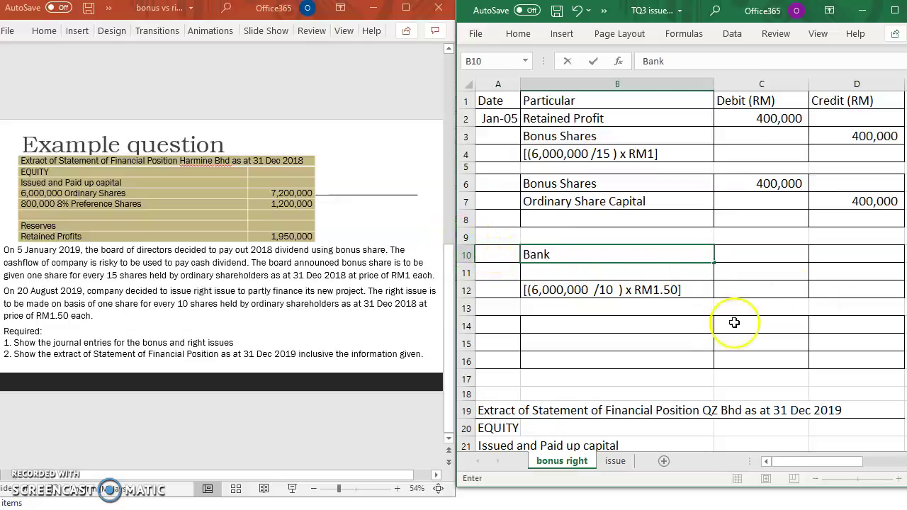
click(759, 257)
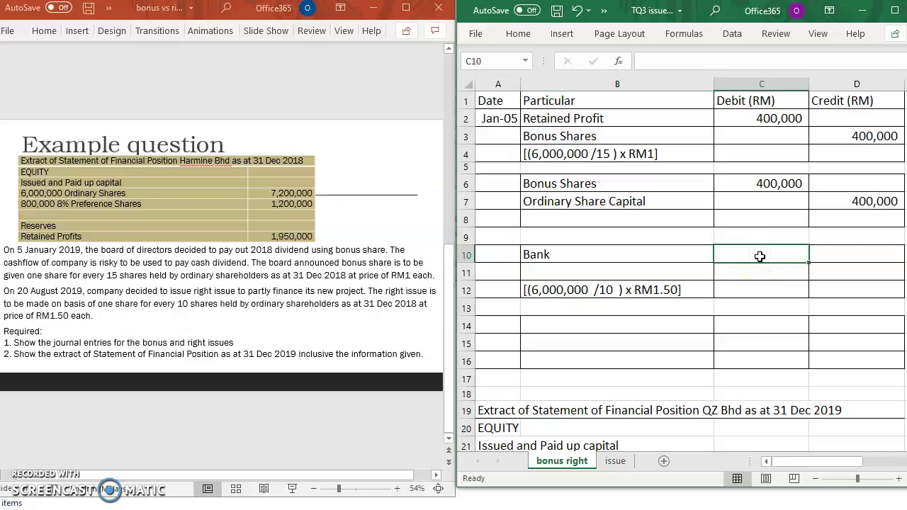
click(760, 256)
text(=)
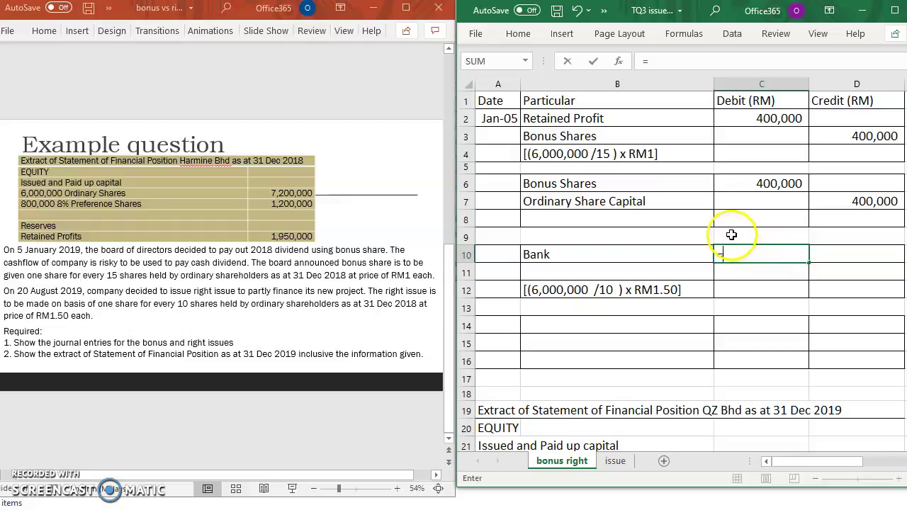
text(600,000)
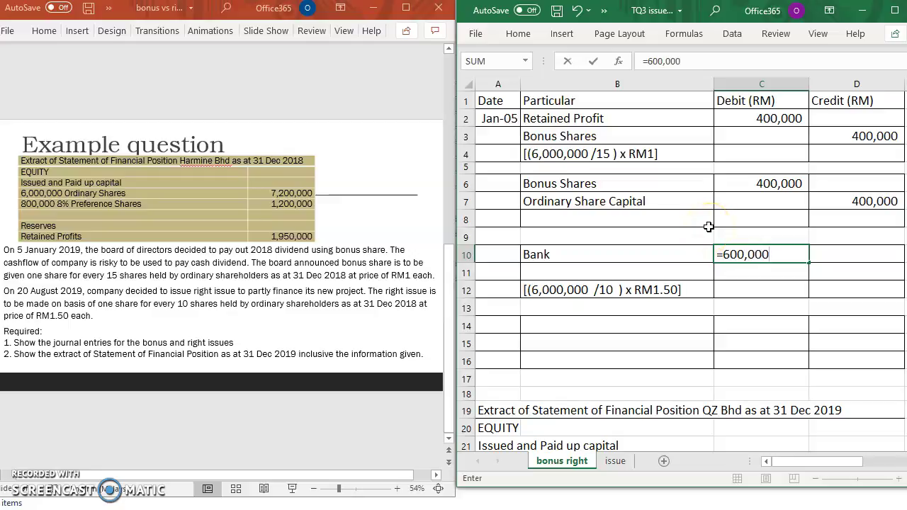
text(*1.5)
click(708, 226)
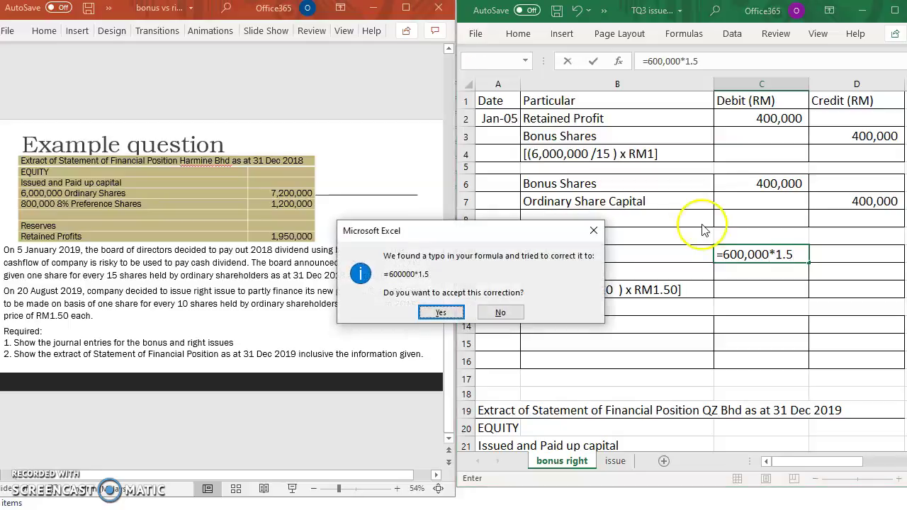
click(439, 312)
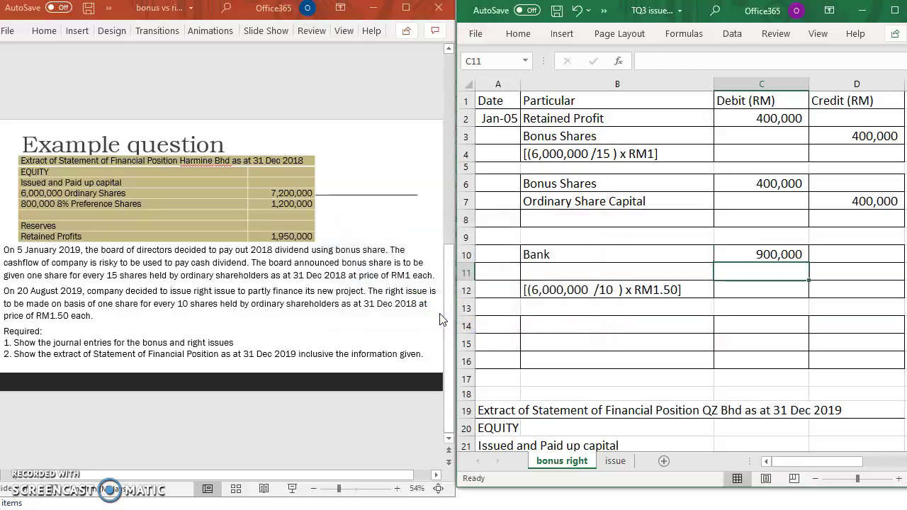
Credit D11 with =C10 (900,000) and label row 11 Right issue
click(880, 272)
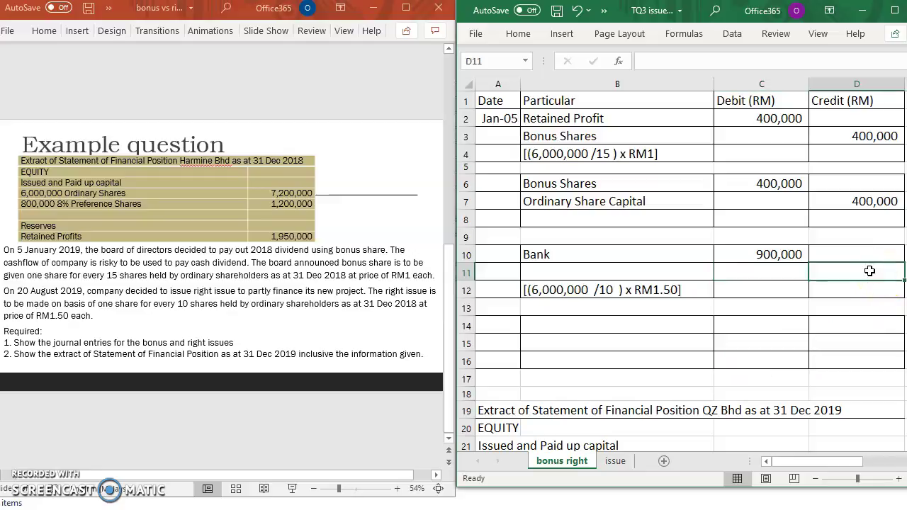
text(=)
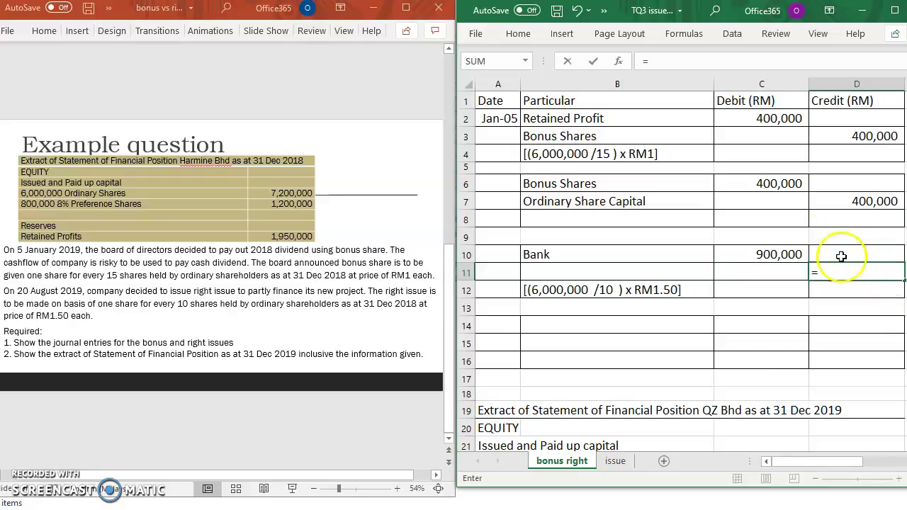
click(780, 255)
key(Return)
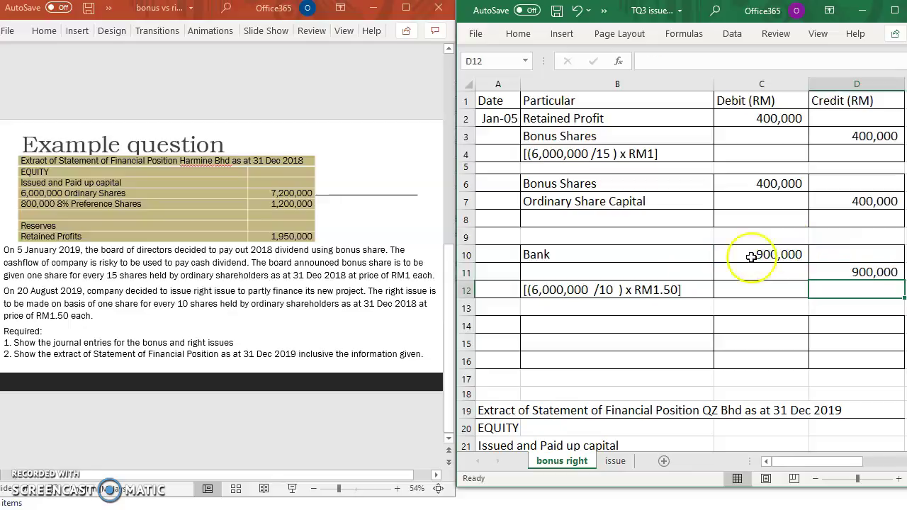
click(633, 275)
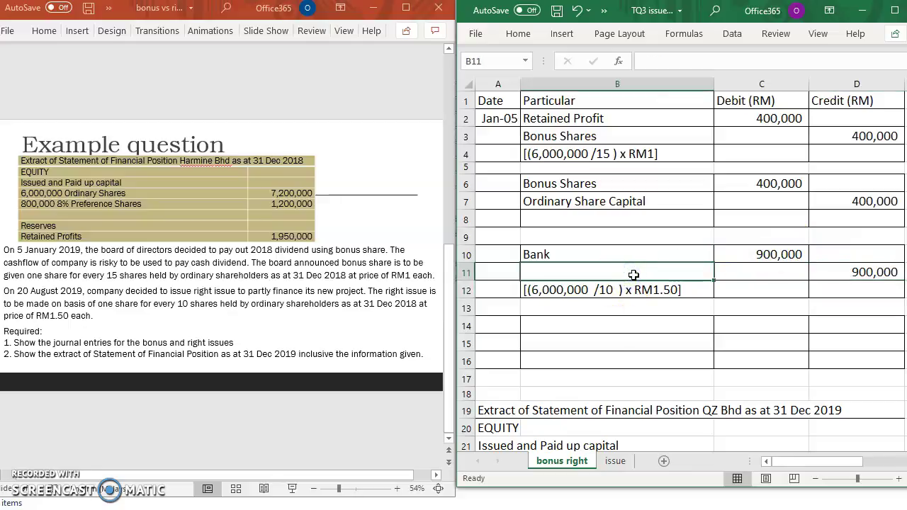
text(Right )
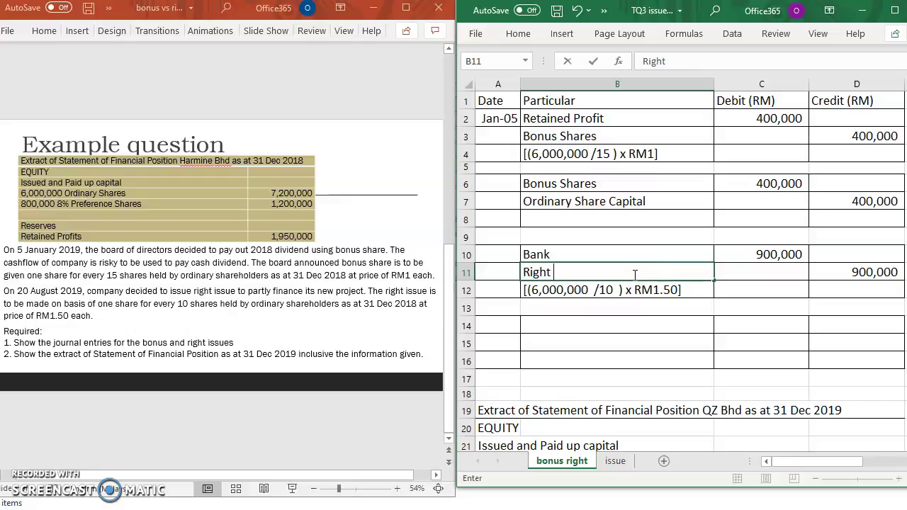
text(issue)
click(603, 324)
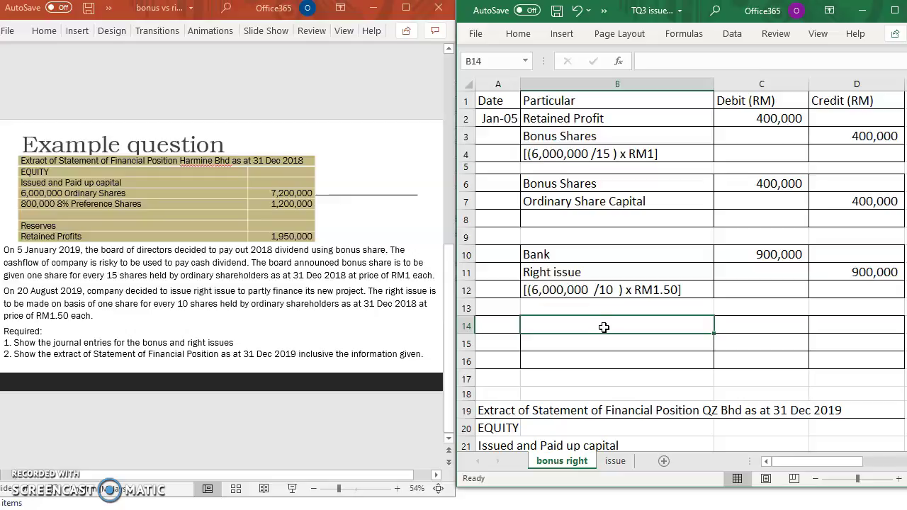
Debit Right issue in row 14 with B14 =B11 and C14 =D11 (900,000)
text(=)
click(578, 273)
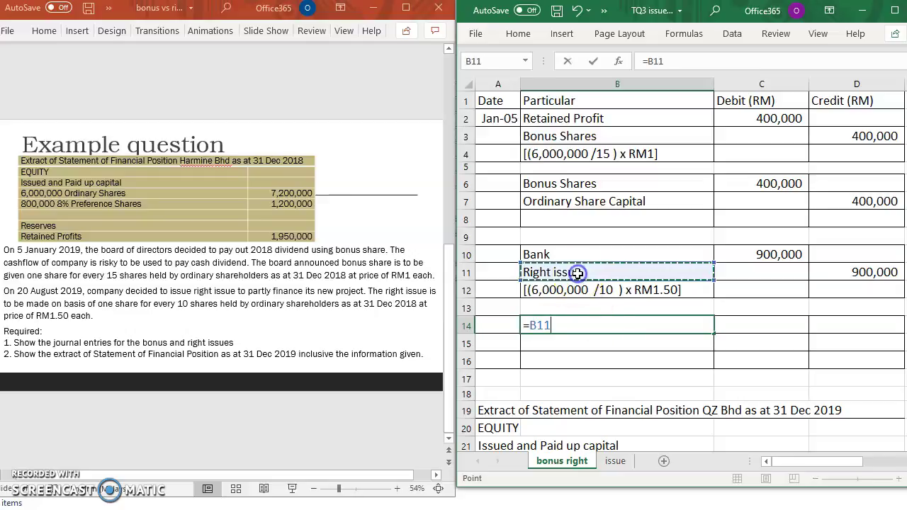
key(Return)
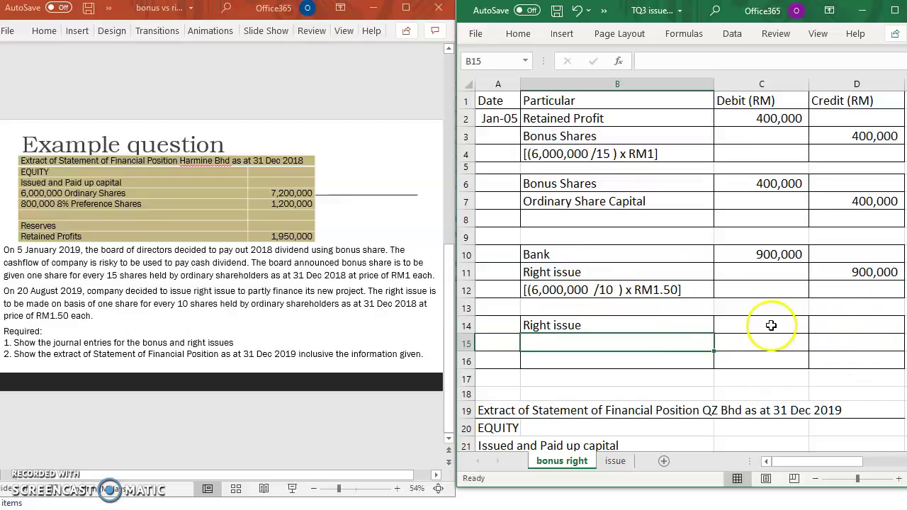
click(744, 325)
text(=)
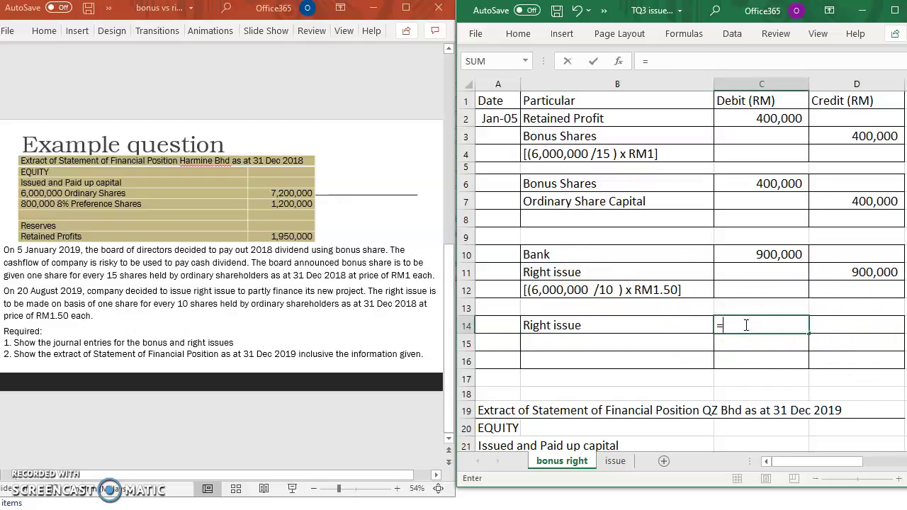
click(847, 276)
key(Return)
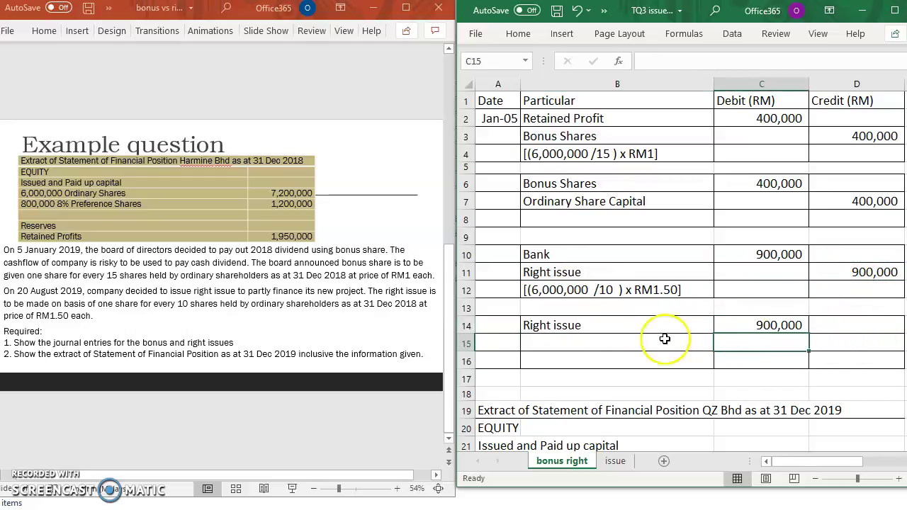
Credit Ordinary Share Capital in row 15 with B15 =B7 and D15 =C14 (900,000)
click(609, 339)
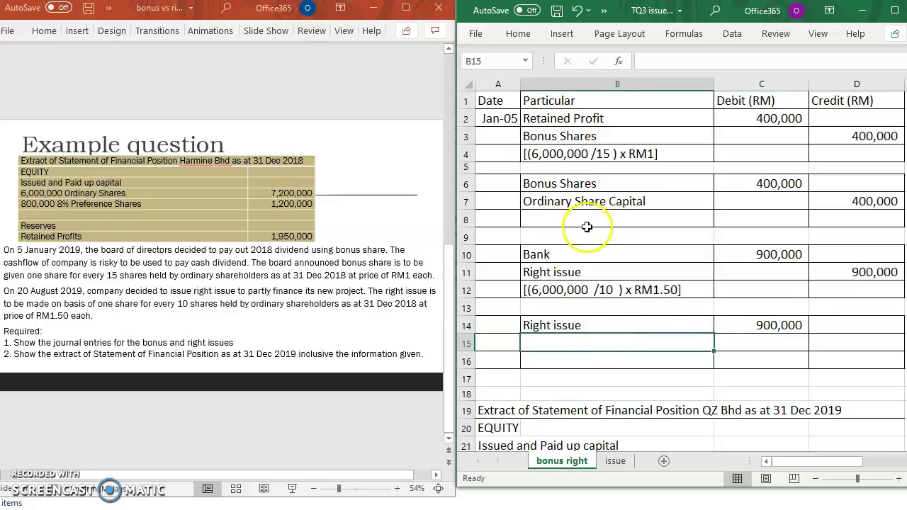
text(=)
click(582, 204)
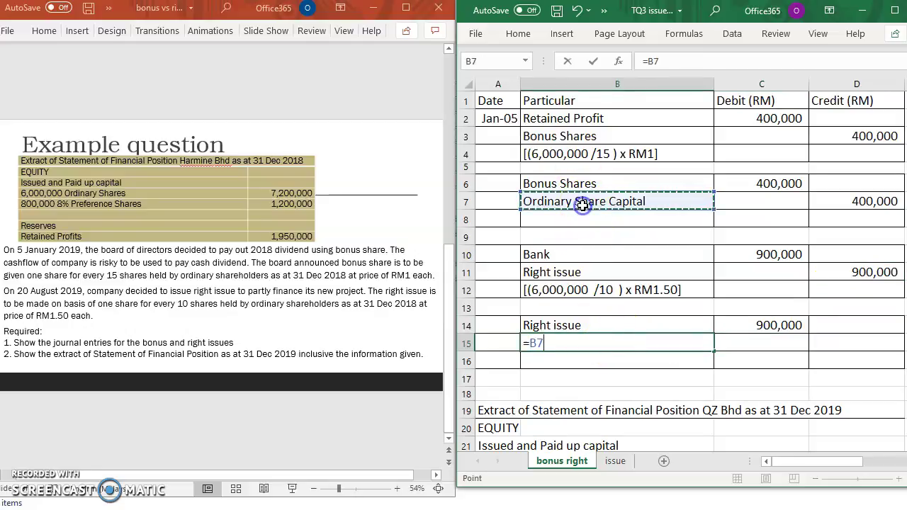
key(Return)
click(850, 350)
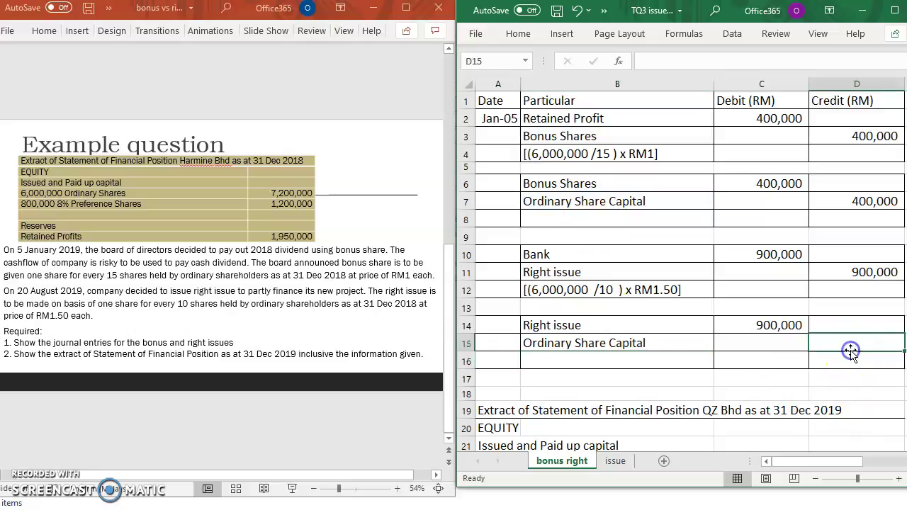
text(=)
click(788, 325)
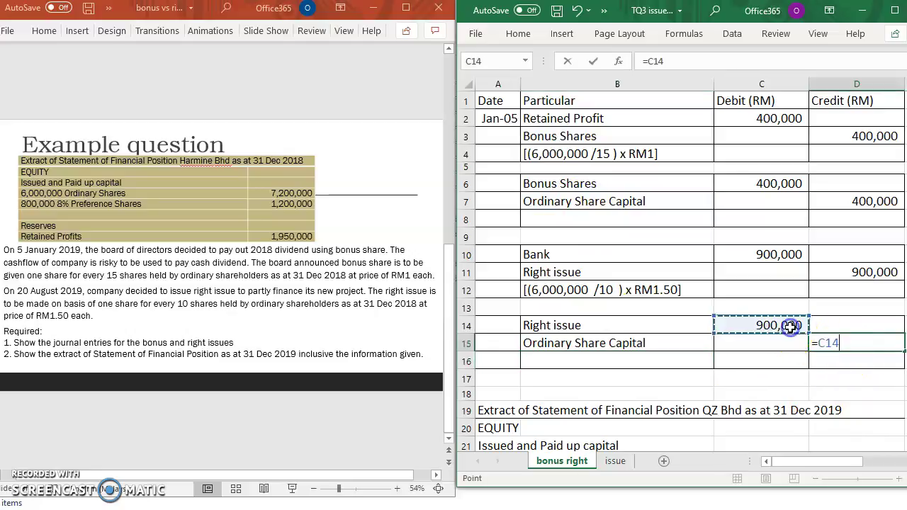
key(Return)
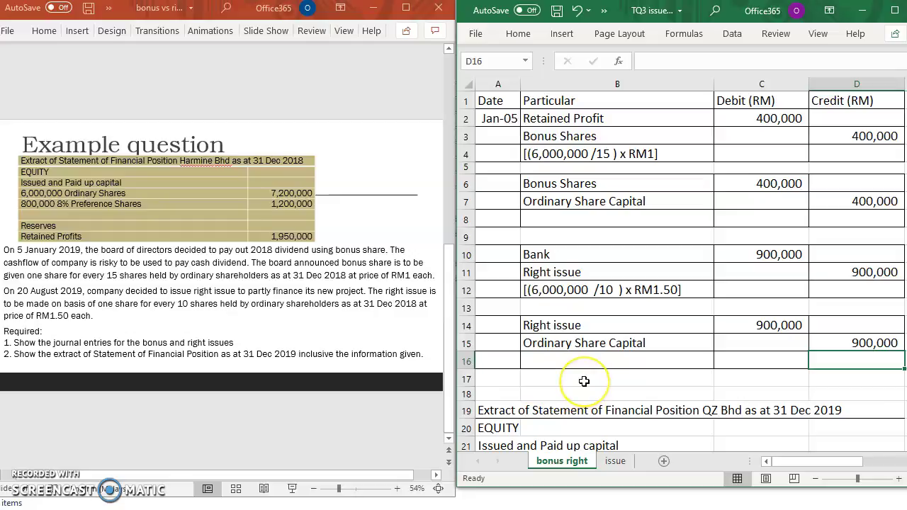
scroll(584, 381, down, 2)
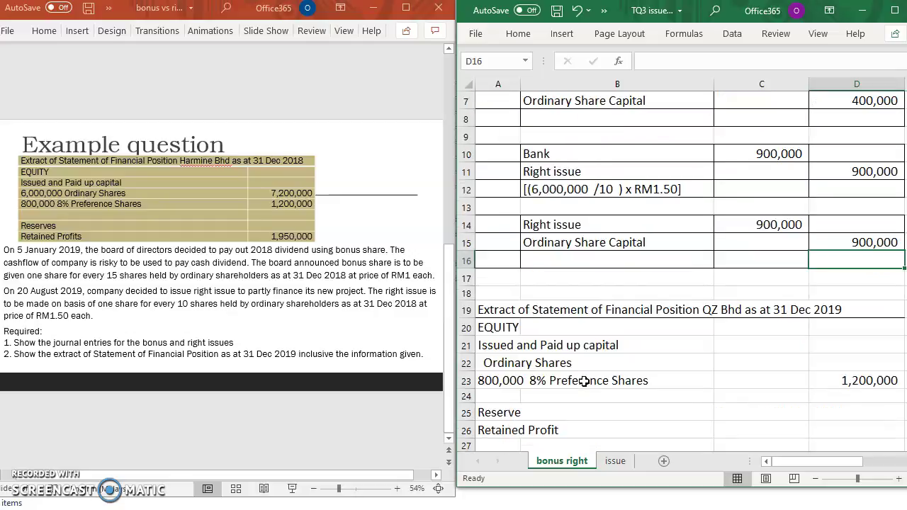
scroll(584, 381, down, 3)
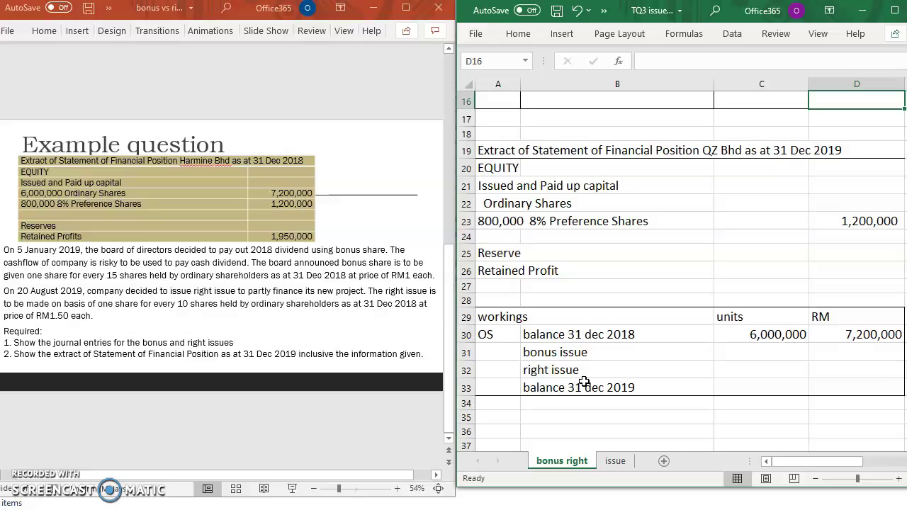
scroll(584, 382, up, 4)
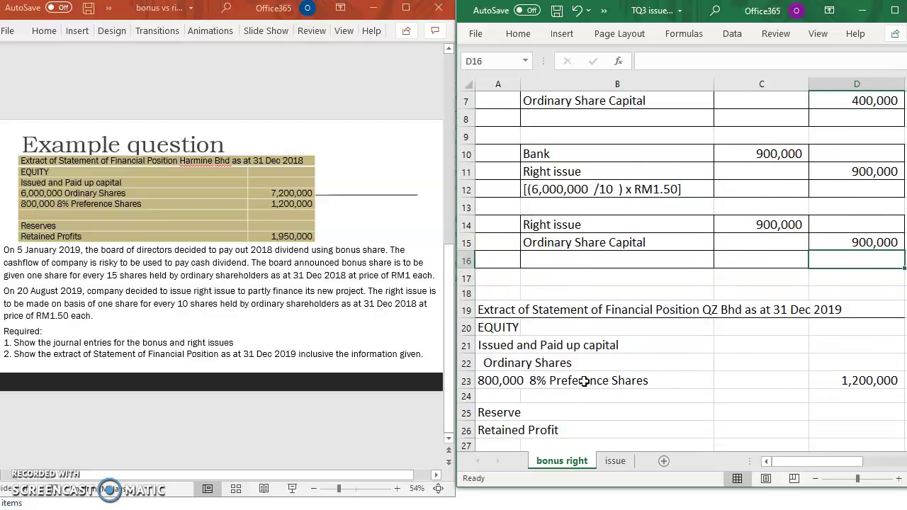
scroll(584, 381, up, 1)
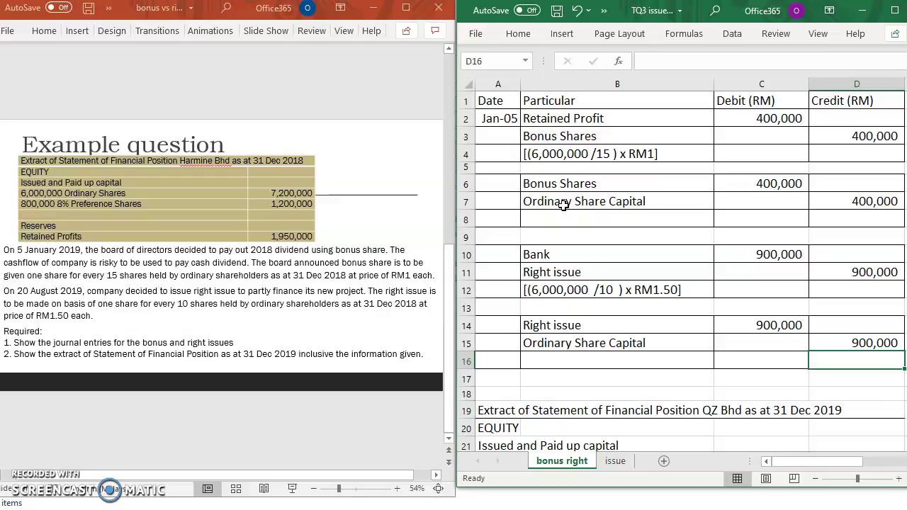
scroll(572, 279, down, 6)
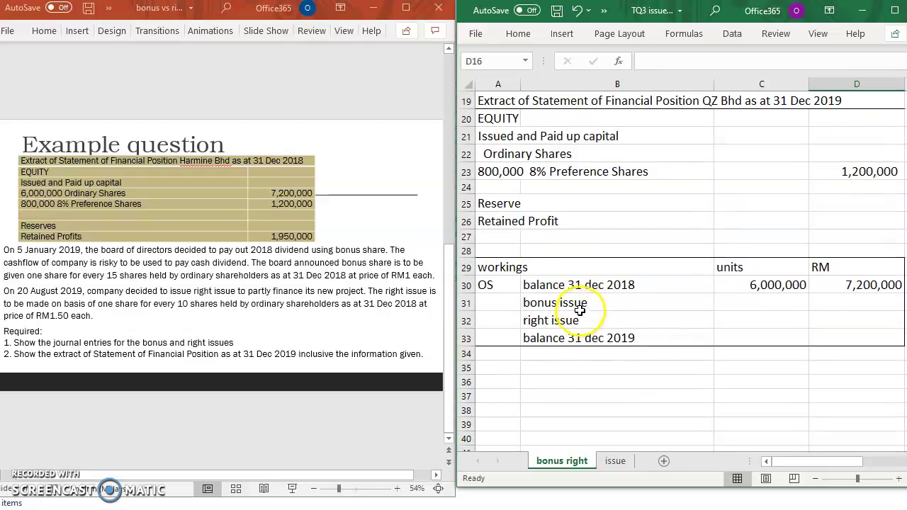
Enter the units column: 400,000 bonus issue, 600,000 rights issue and 7,000,000 closing balance
click(764, 299)
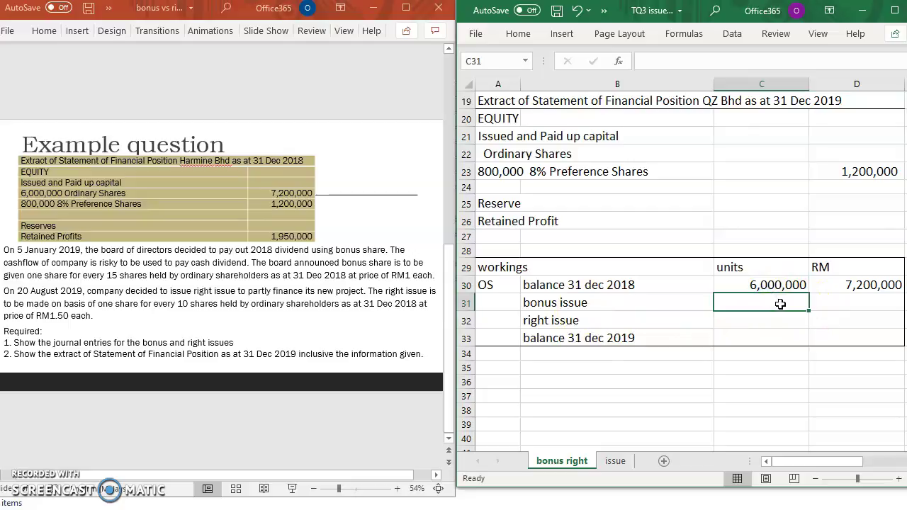
text(400)
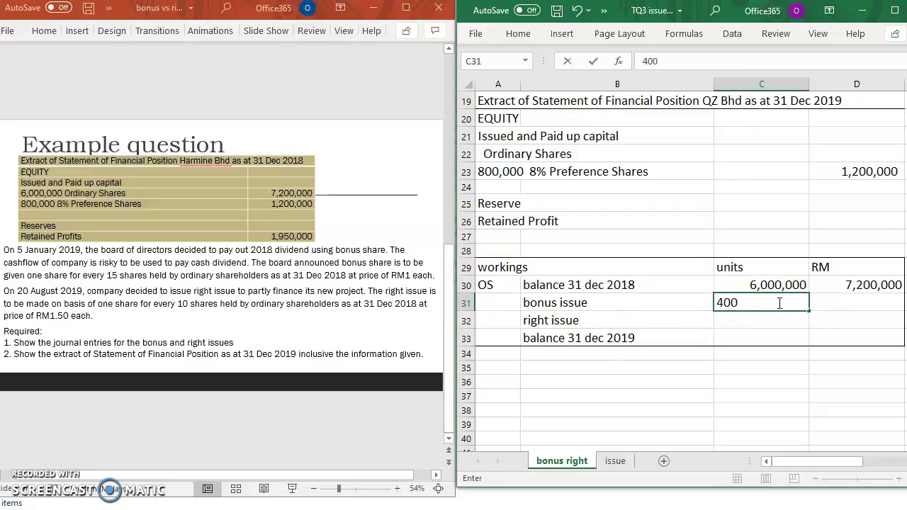
text(,000)
key(Return)
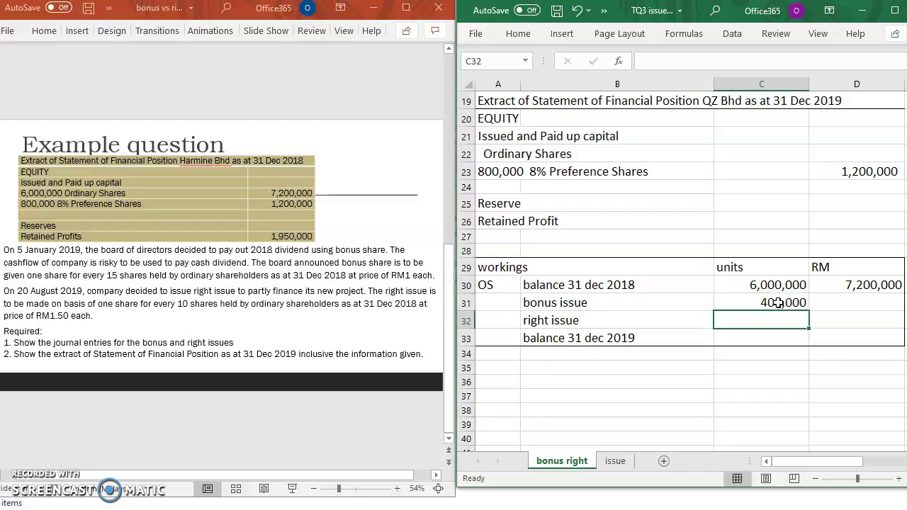
text(6)
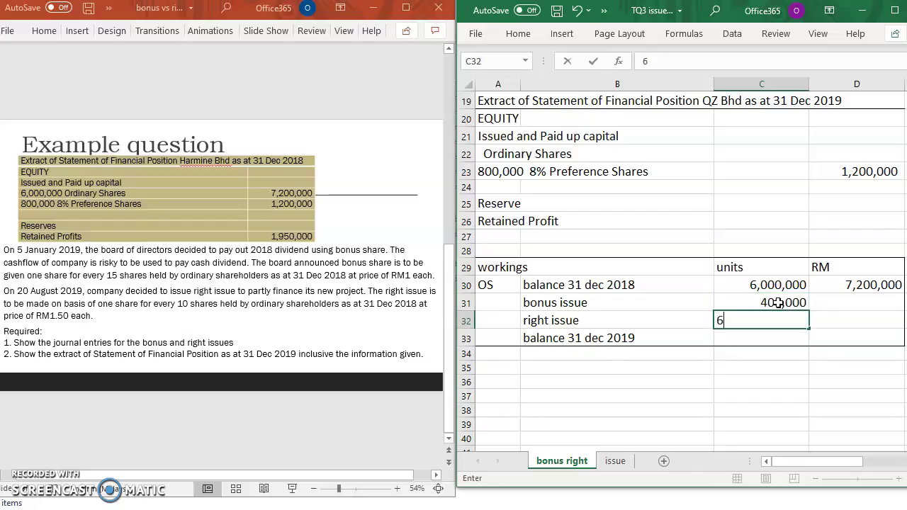
text(00,000)
key(Return)
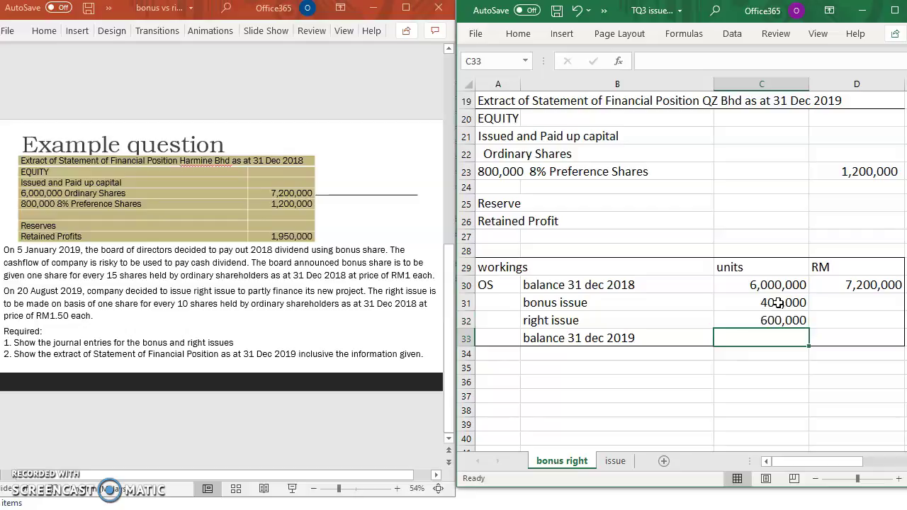
text(7,)
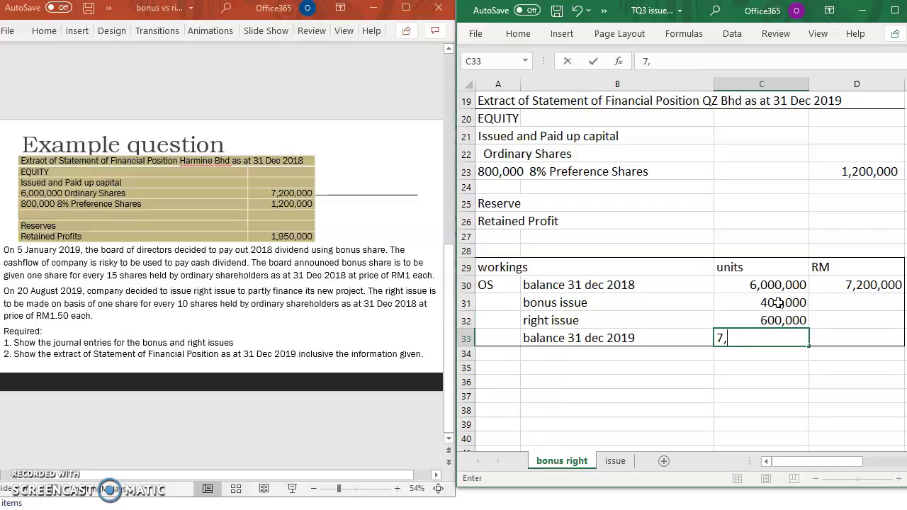
text(000,000)
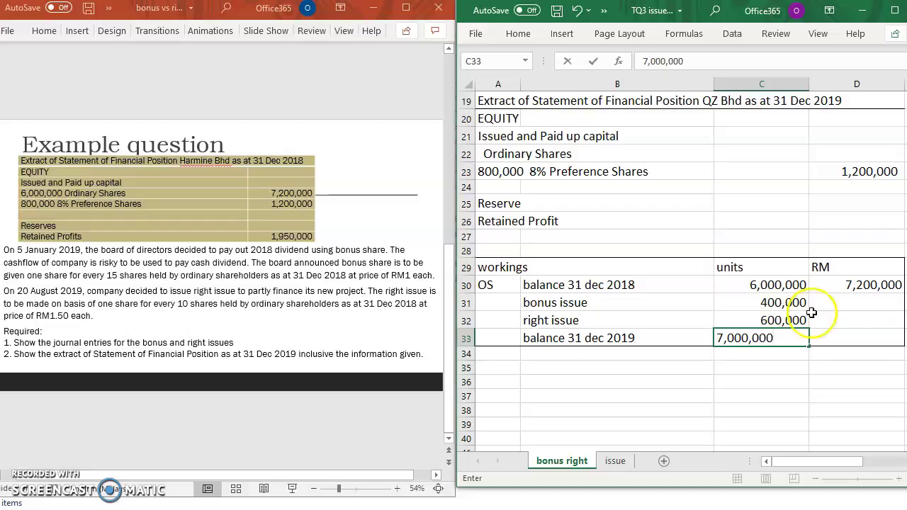
Enter RM 400,000 for the bonus issue and RM 900,000 for the rights issue
click(863, 305)
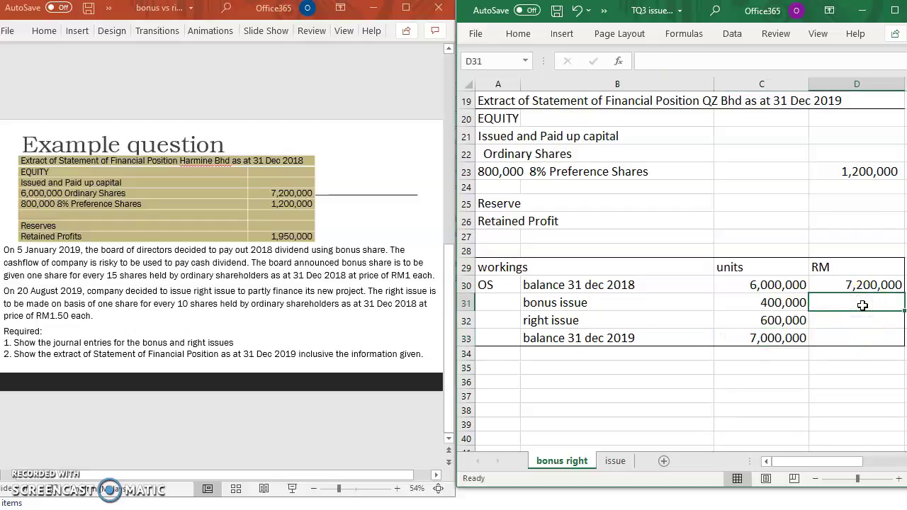
text(400)
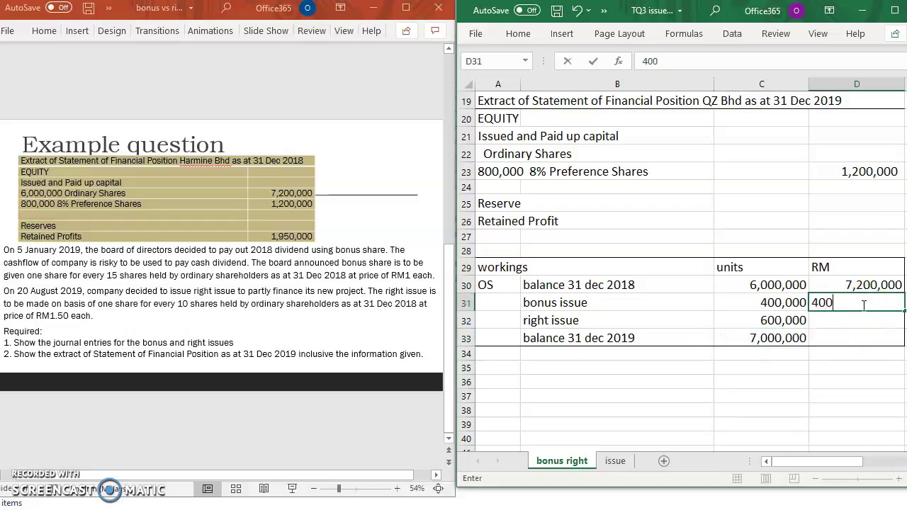
text(,000)
key(Return)
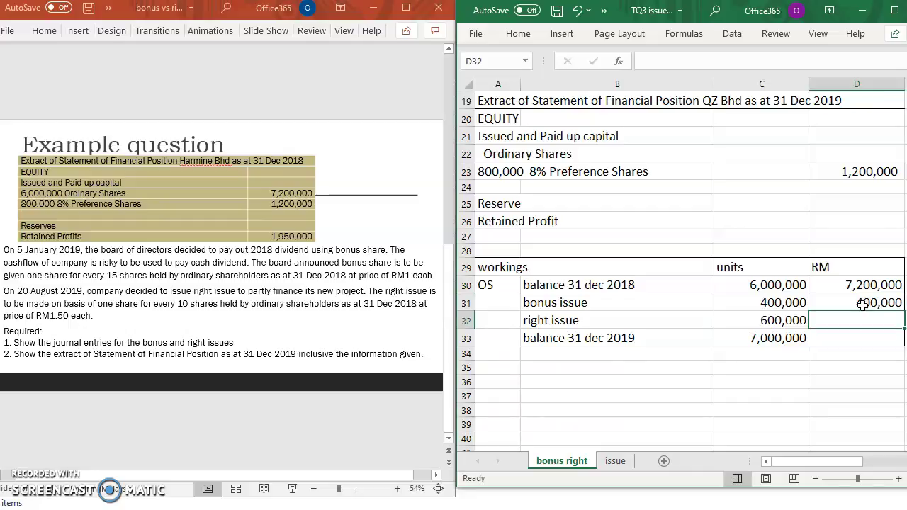
text(9)
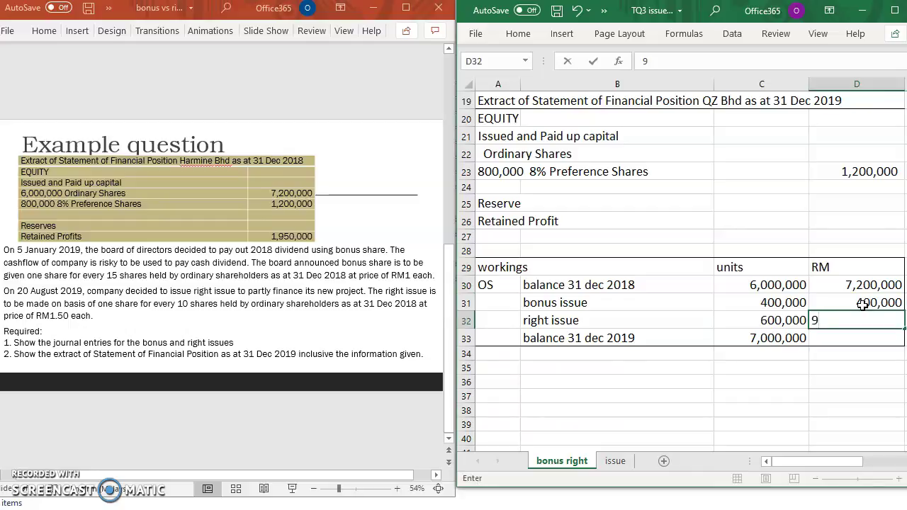
text(00,000)
key(Return)
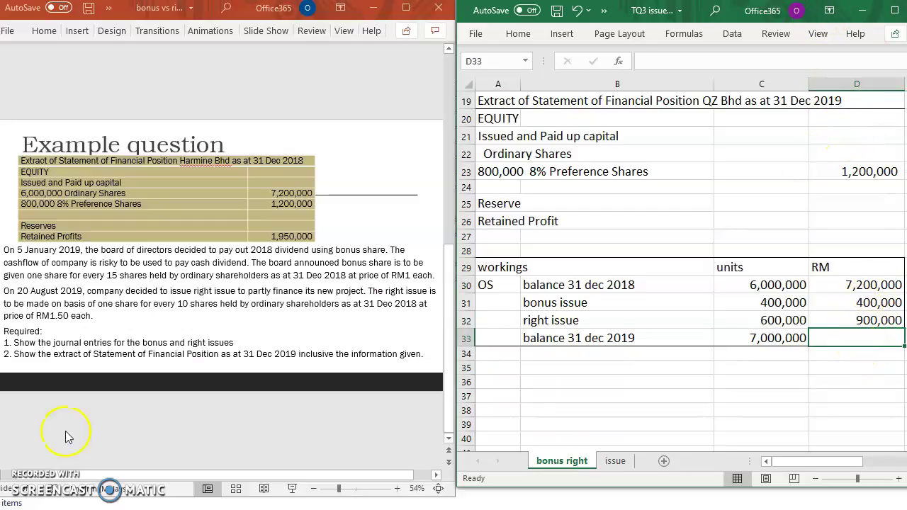
Enter the 31 Dec 2019 closing balance of RM 8,500,000 in D33
click(868, 340)
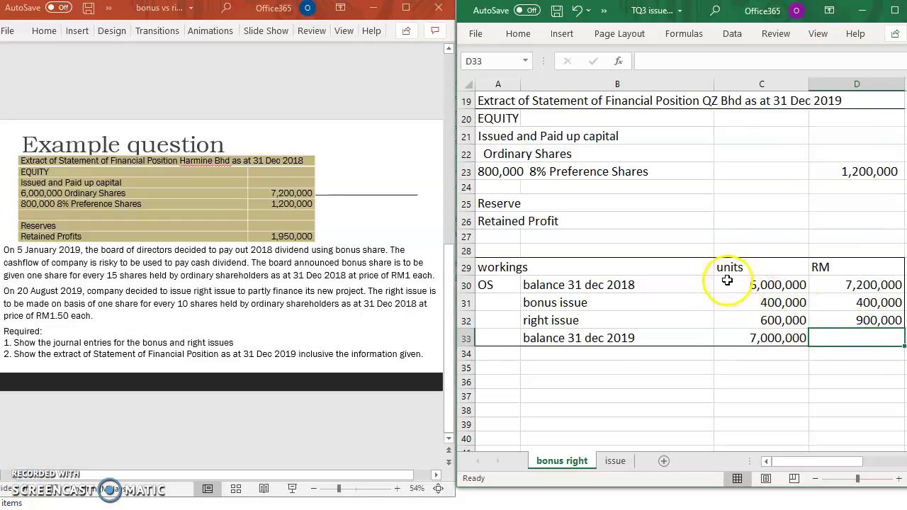
text(85)
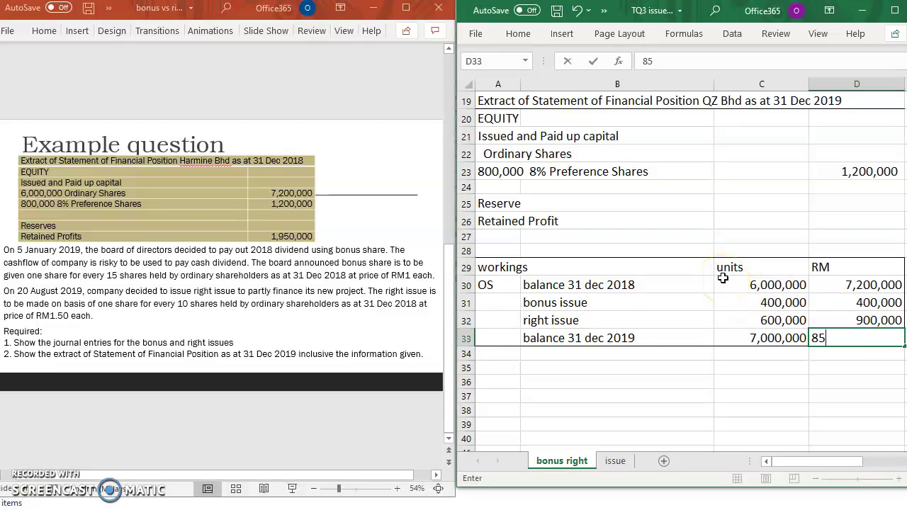
key(BackSpace)
text(,500,000)
key(Return)
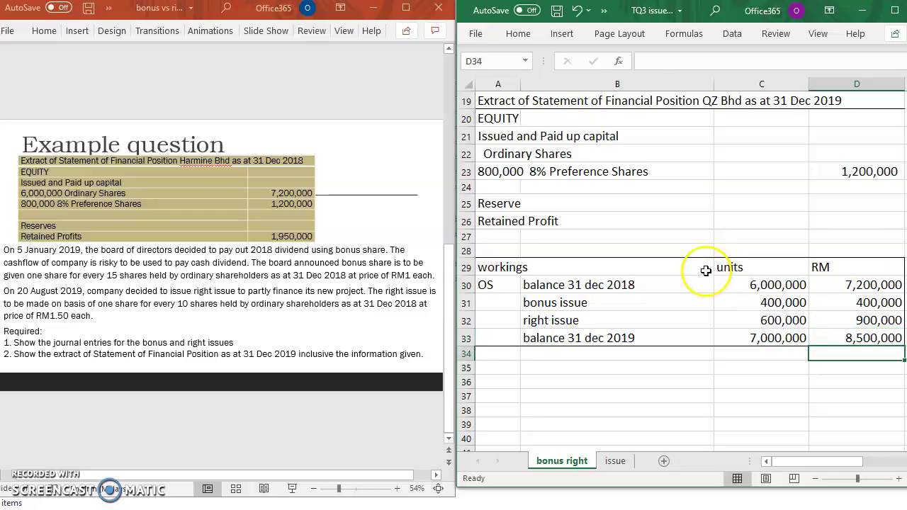
click(488, 155)
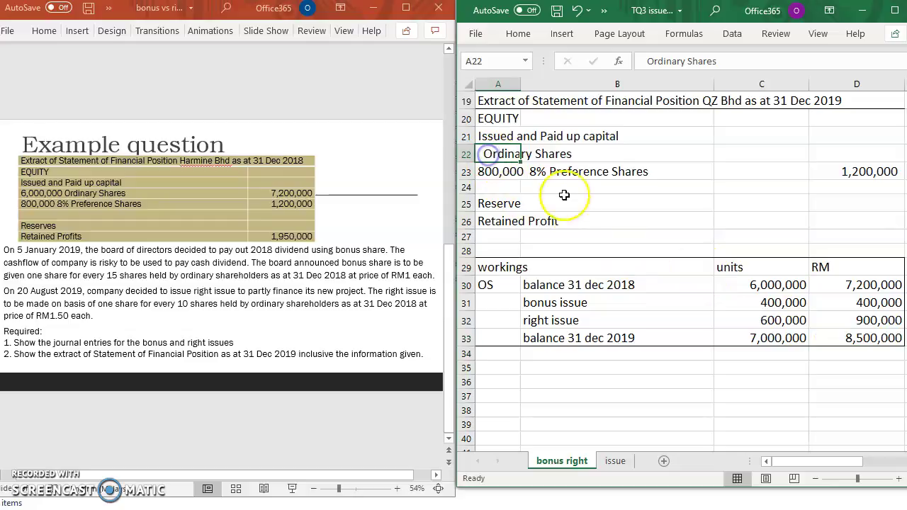
Relabel row 22 as 7,000,000 Ordinary Shares with an amount of 8,500,000 in D22
click(641, 63)
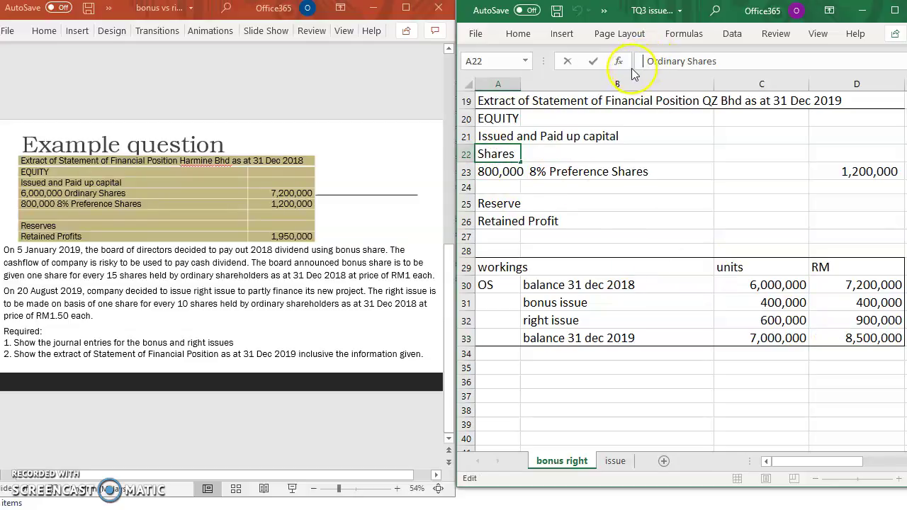
text(7,000,000)
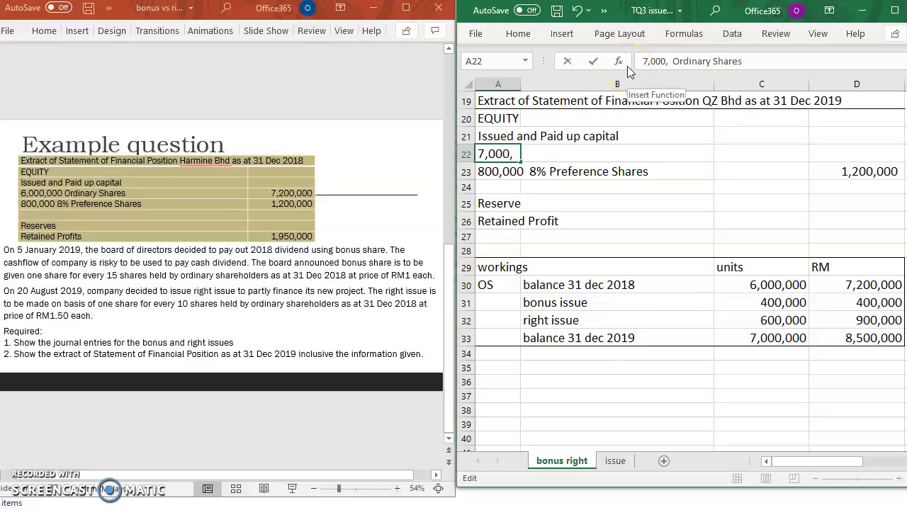
click(865, 153)
text(8)
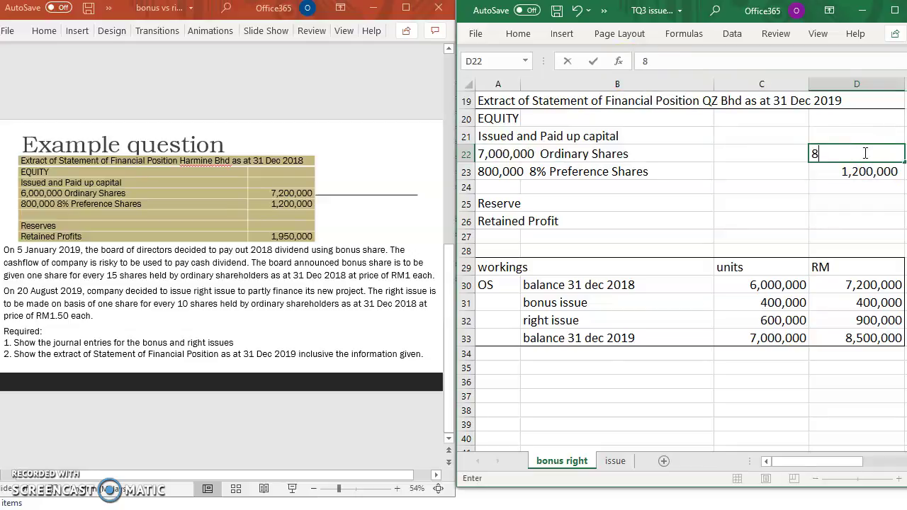
text(,500,000)
key(Return)
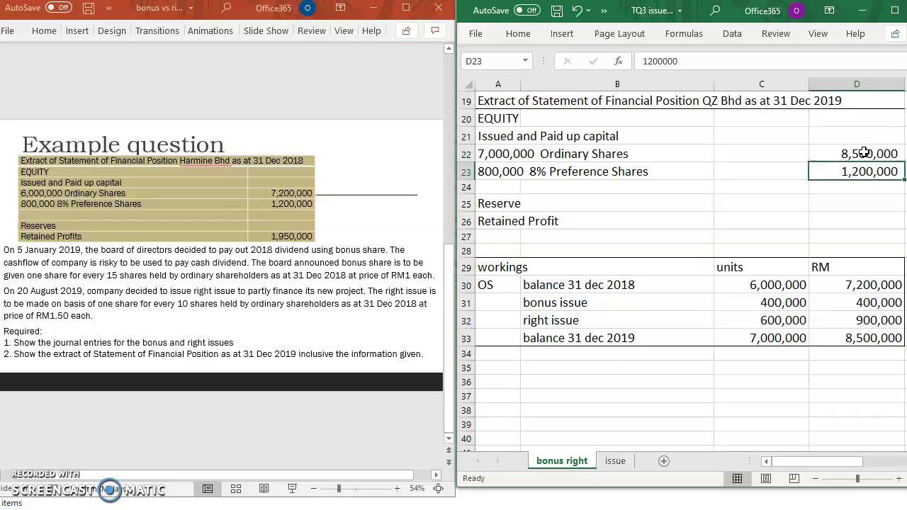
click(865, 227)
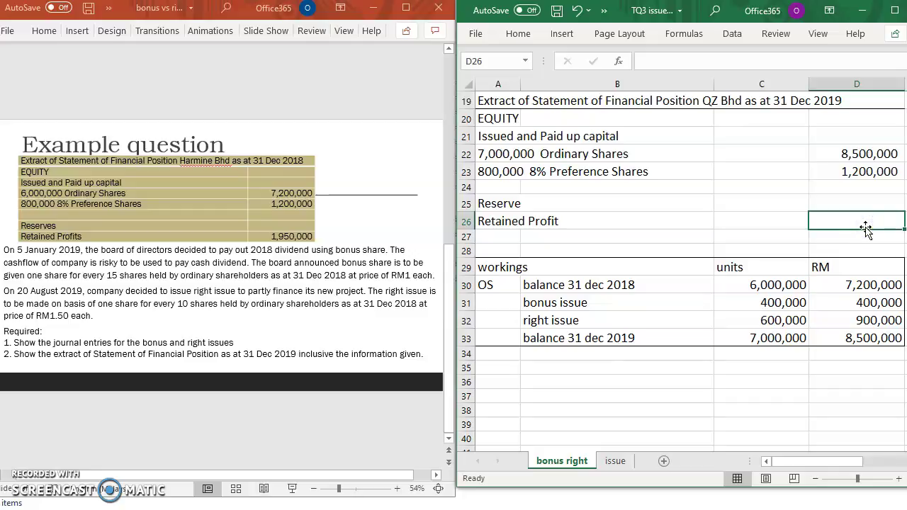
Type 1,550,000 as the Retained Profit amount in D26
text(1)
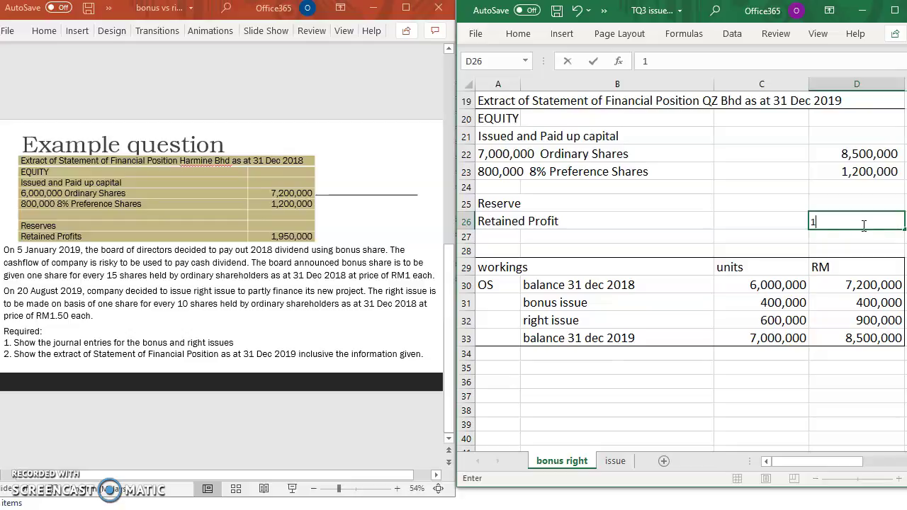
text(,550,000)
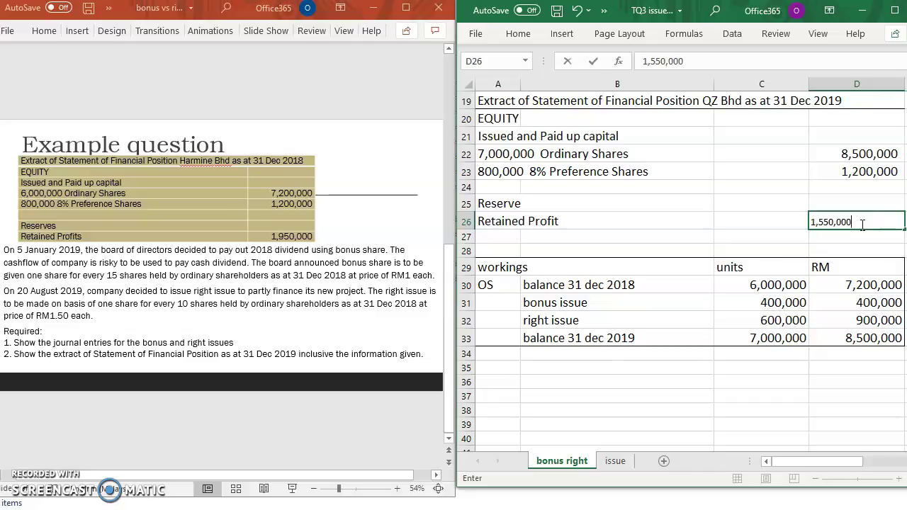
key(Return)
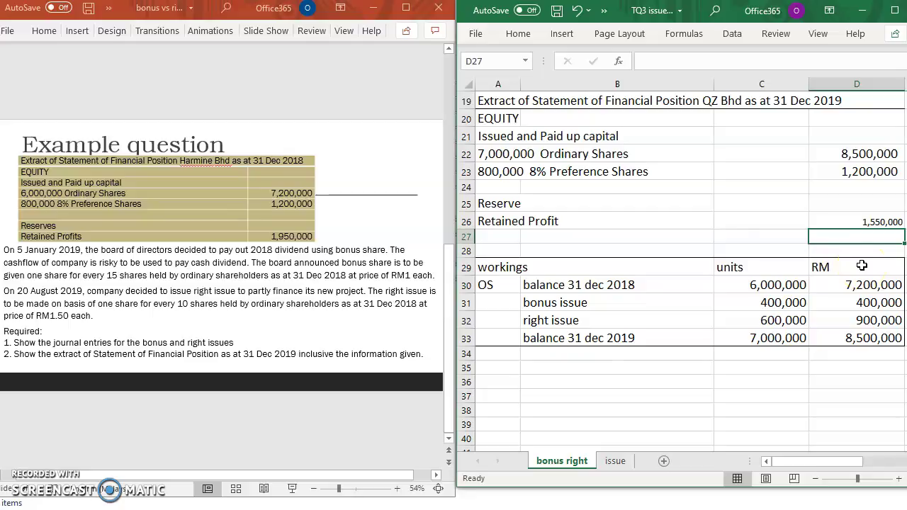
click(887, 222)
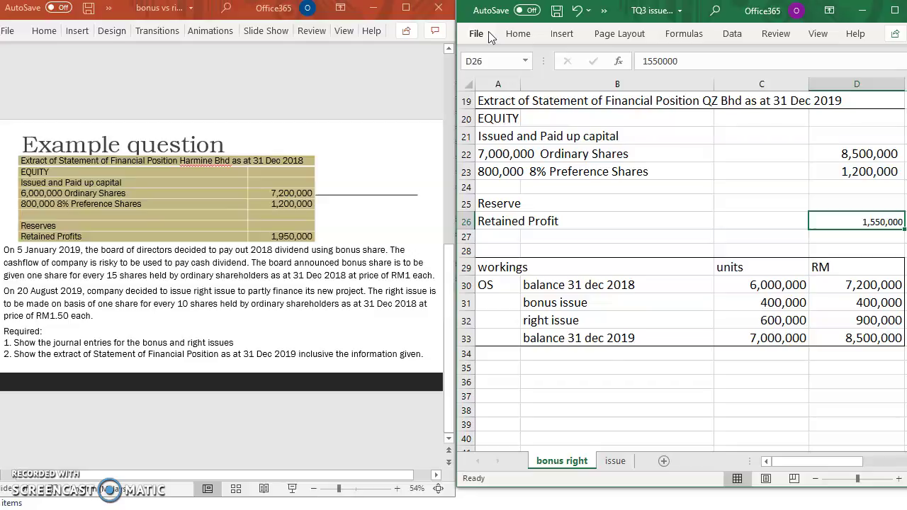
click(516, 39)
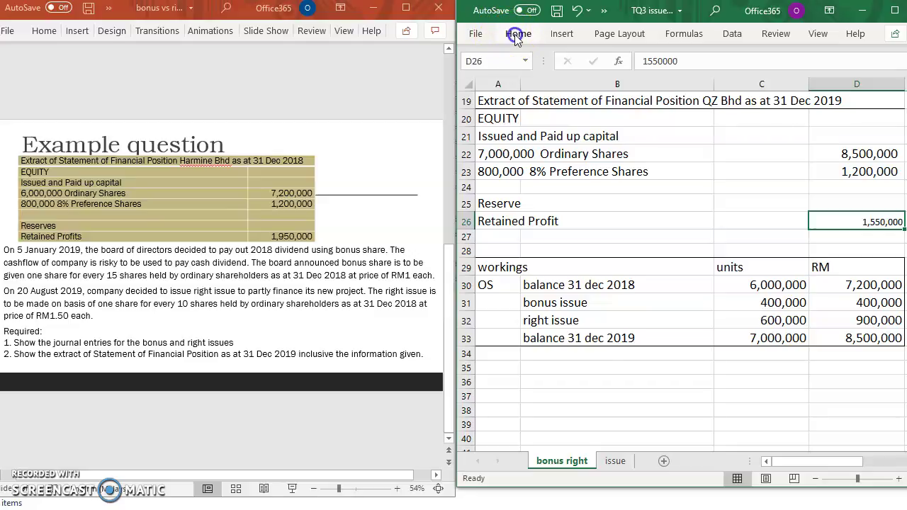
click(515, 34)
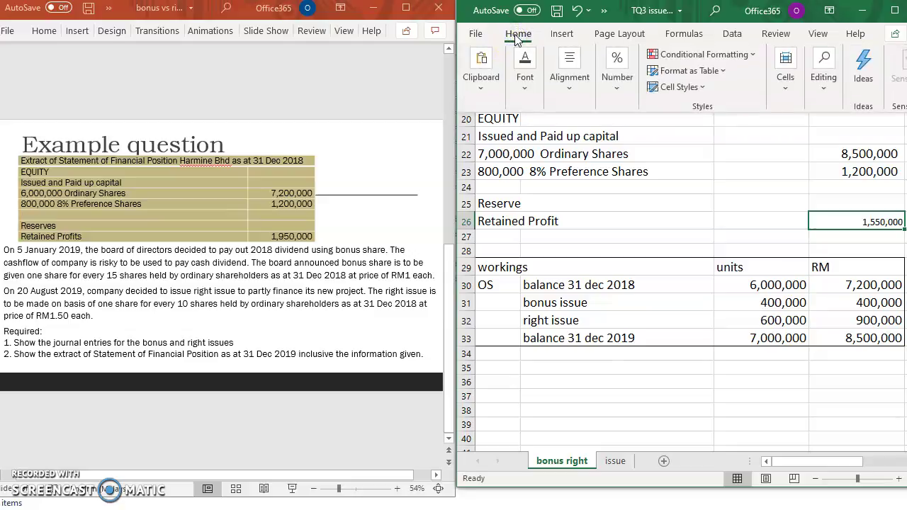
click(515, 35)
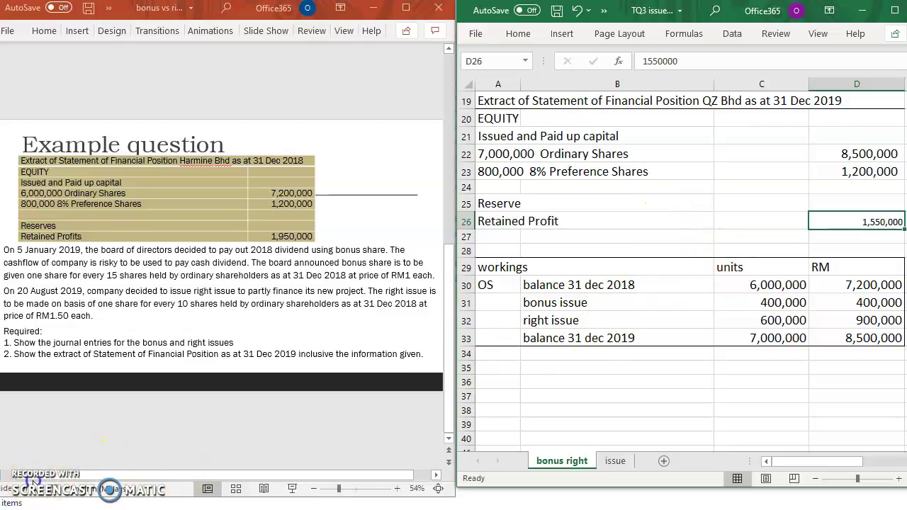
click(33, 482)
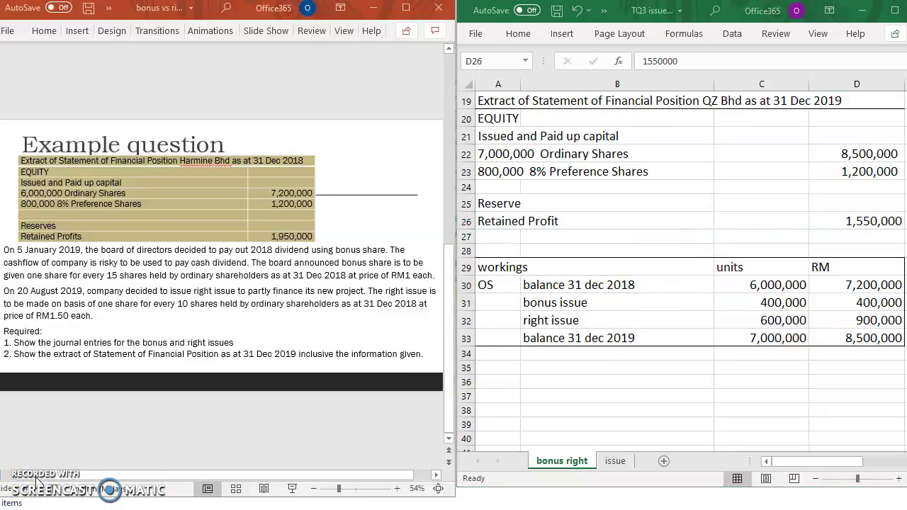